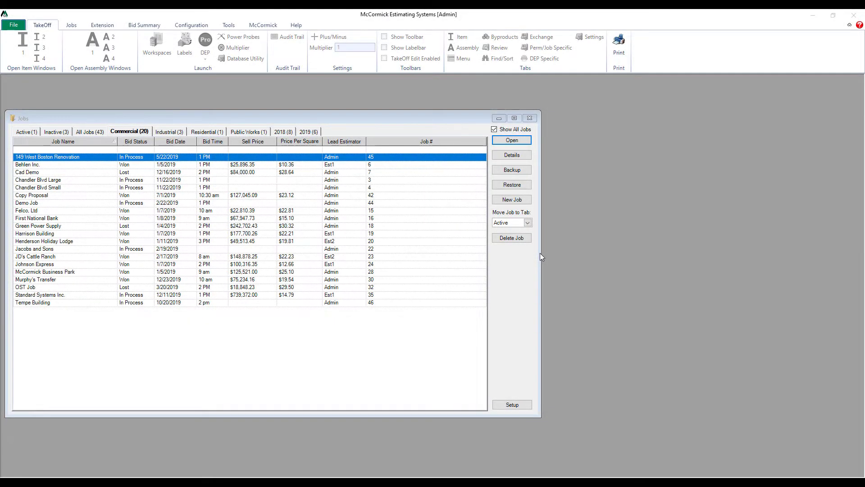
Step: Enter 'McCormick Systems Test Job' as the Job Name for job 1046
{"action": "left_click", "coordinate": [519, 201]}
{"action": "type", "text": "McCormick Systems Test Job"}
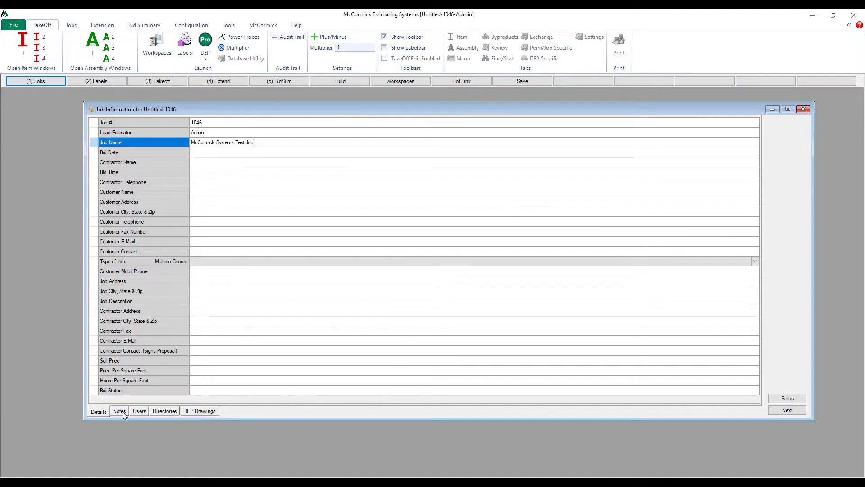
Step: Load all five files from the Plumbing Drawings folder into the drawing importer
{"action": "left_click", "coordinate": [198, 410]}
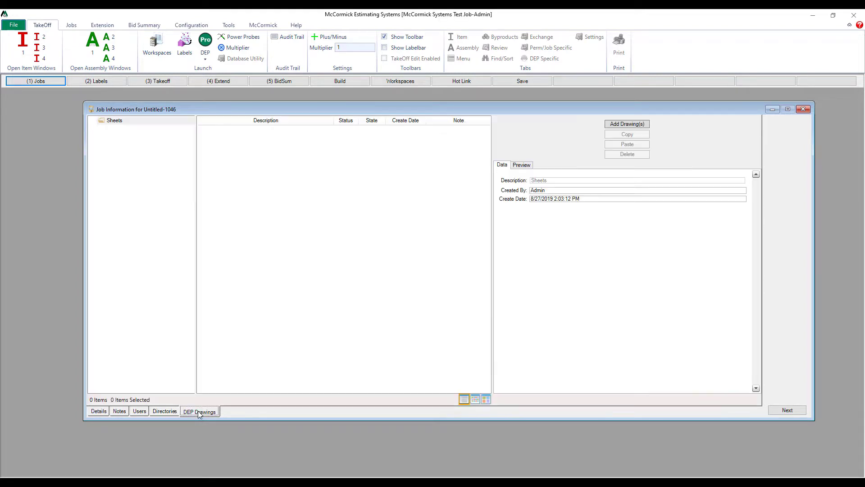
{"action": "left_click", "coordinate": [628, 125]}
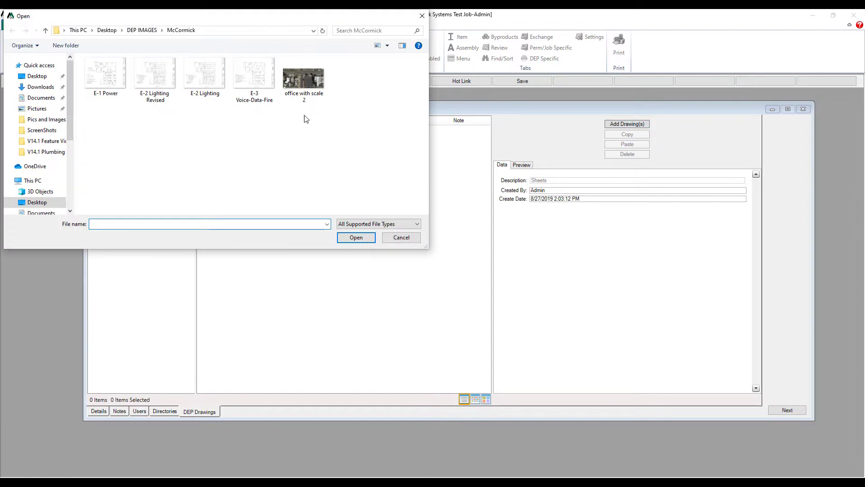
{"action": "left_click", "coordinate": [142, 31]}
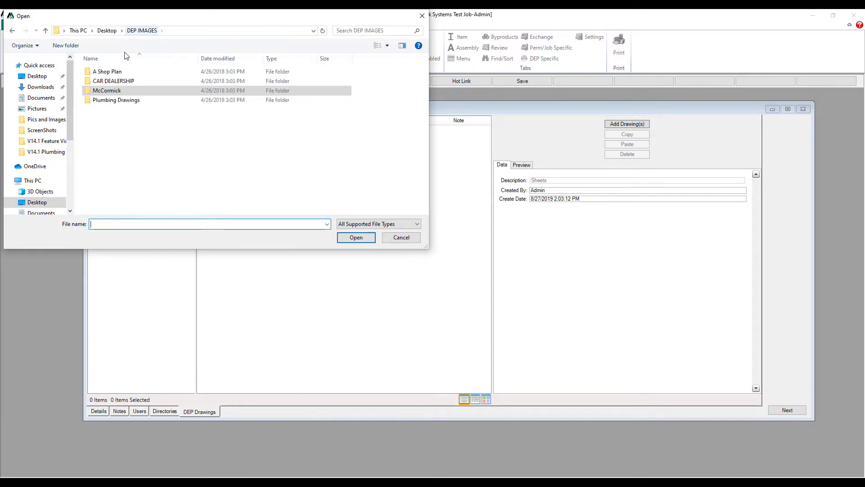
{"action": "double_click", "coordinate": [111, 100]}
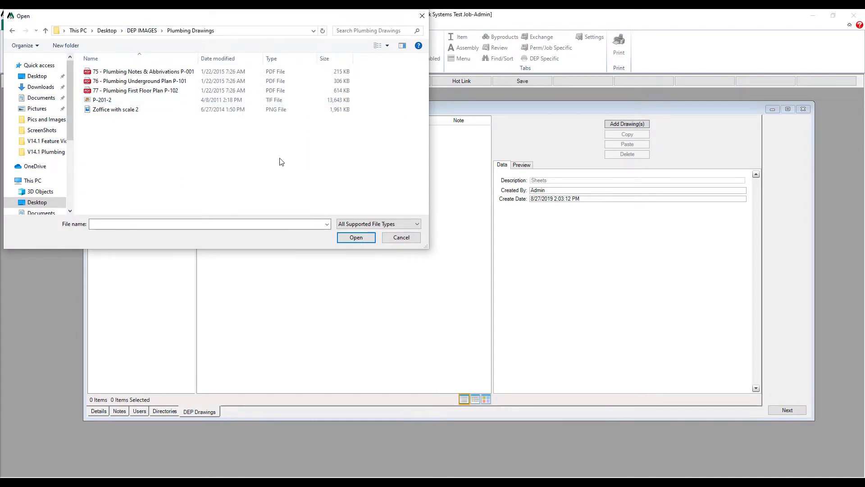
{"action": "left_click_drag", "start_coordinate": [282, 162], "coordinate": [86, 69]}
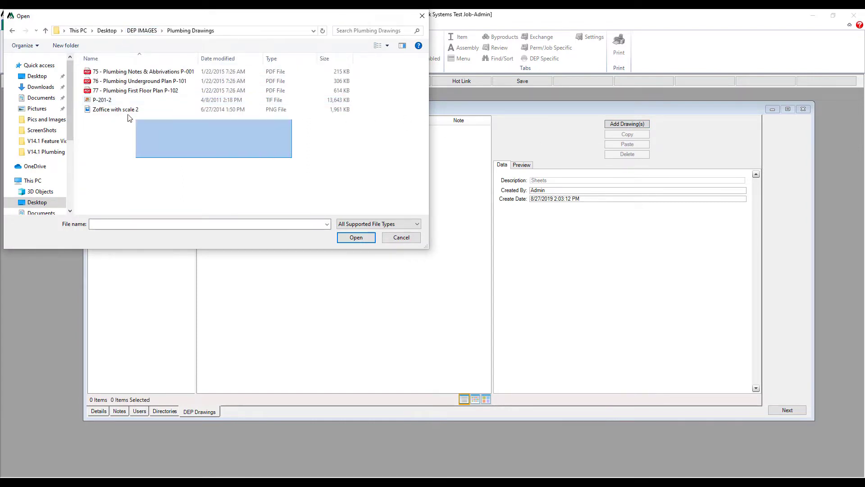
{"action": "left_click", "coordinate": [356, 237]}
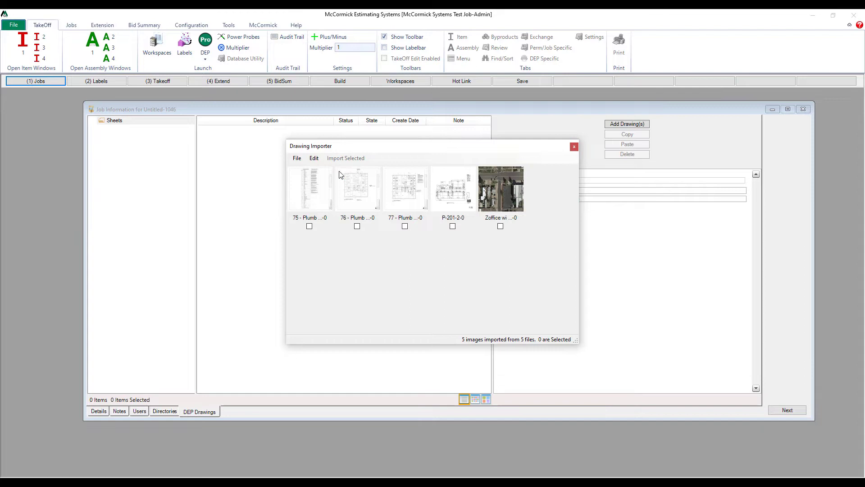
{"action": "mouse_move", "coordinate": [382, 218]}
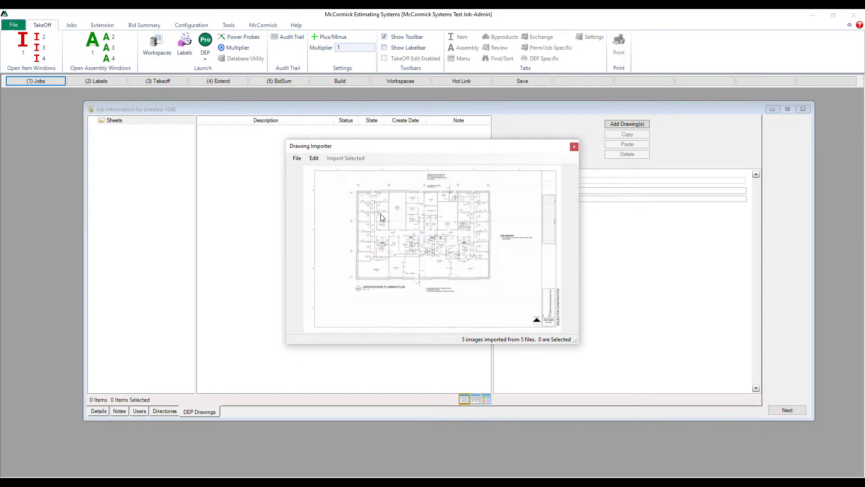
Step: Mark all five drawings and import them as sheets for job 1046
{"action": "left_click_drag", "start_coordinate": [604, 366], "coordinate": [668, 398]}
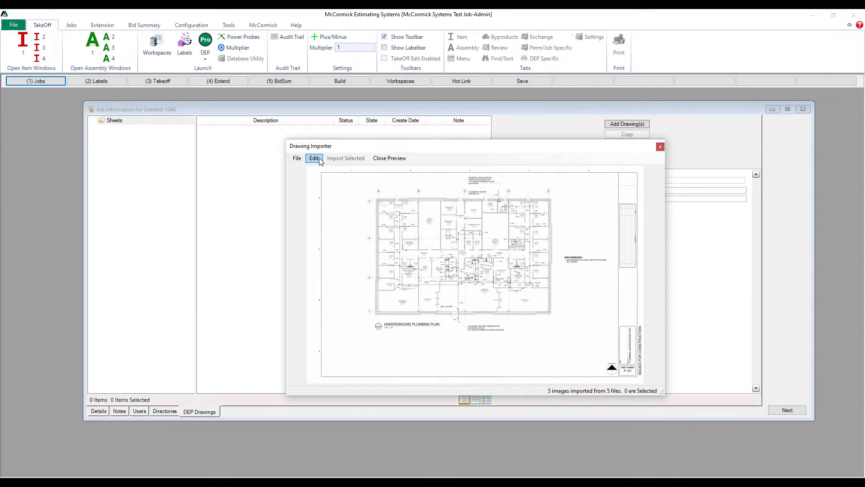
{"action": "left_click", "coordinate": [390, 158]}
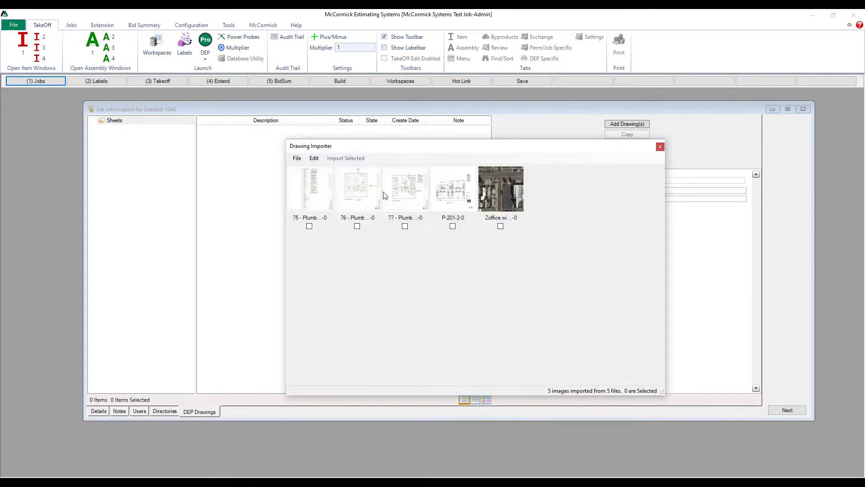
{"action": "left_click", "coordinate": [316, 159]}
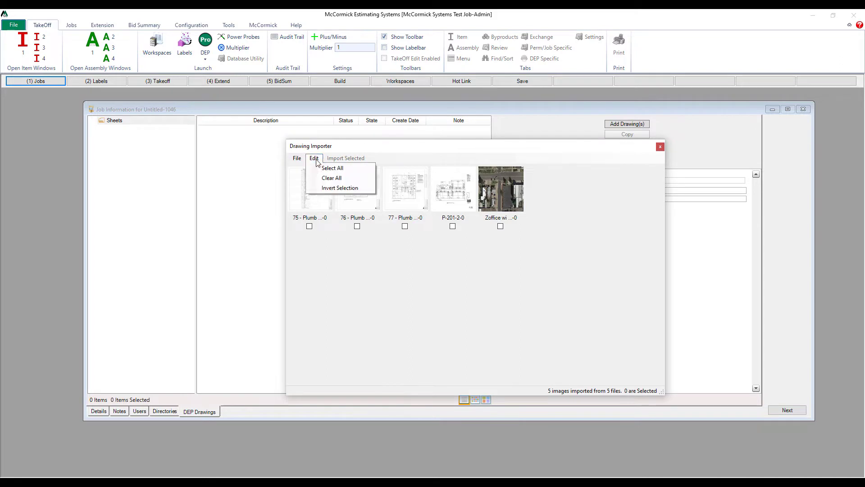
{"action": "left_click", "coordinate": [328, 167]}
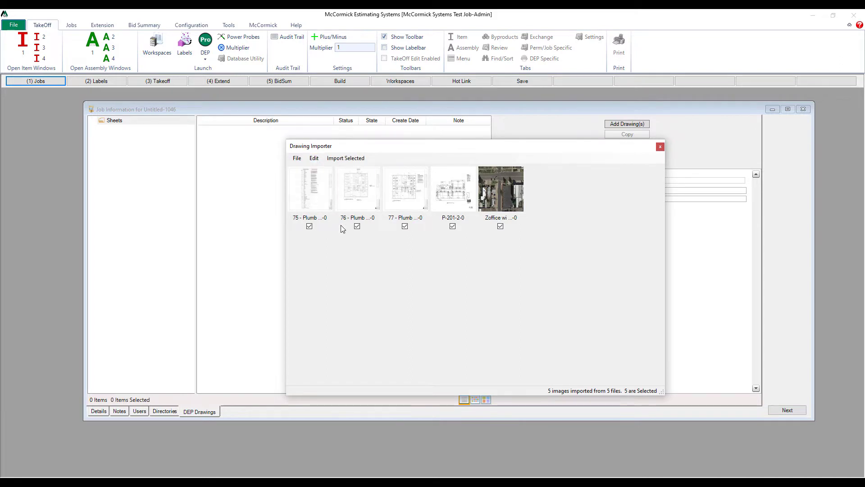
{"action": "left_click", "coordinate": [345, 158]}
{"action": "left_click", "coordinate": [453, 279]}
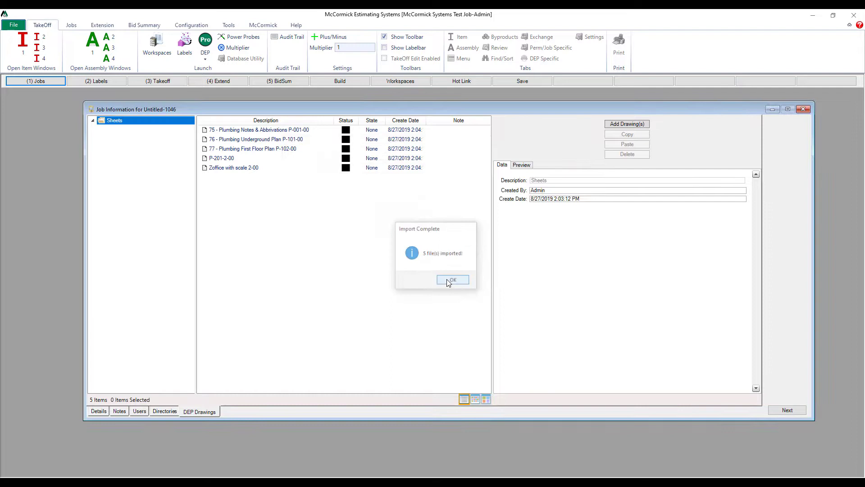
Step: Browse the sheets as small tiles, selecting 77 - Plumbing First Floor Plan and P-201-2-00
{"action": "left_click", "coordinate": [288, 131]}
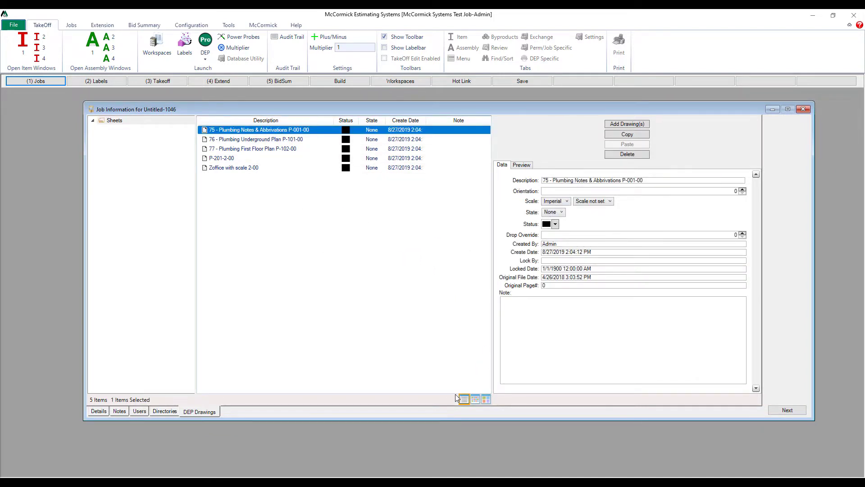
{"action": "left_click", "coordinate": [475, 399]}
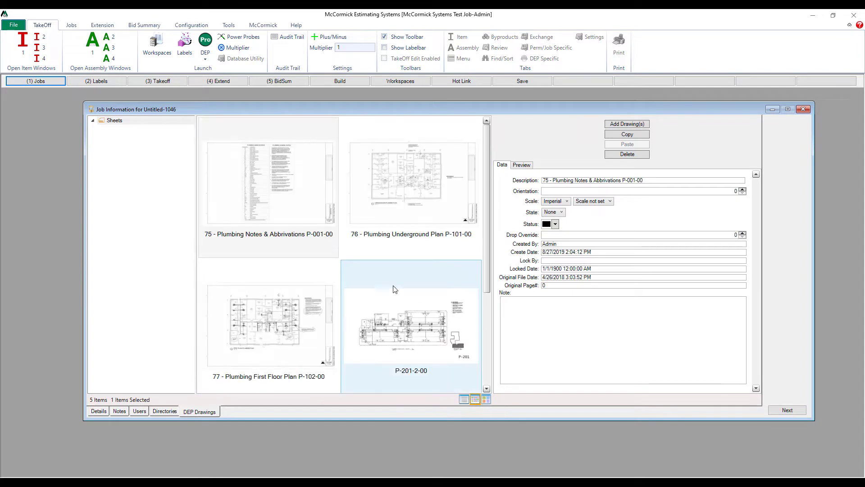
{"action": "left_click", "coordinate": [297, 293]}
{"action": "scroll", "coordinate": [379, 249], "scroll_direction": "down", "scroll_amount": 2}
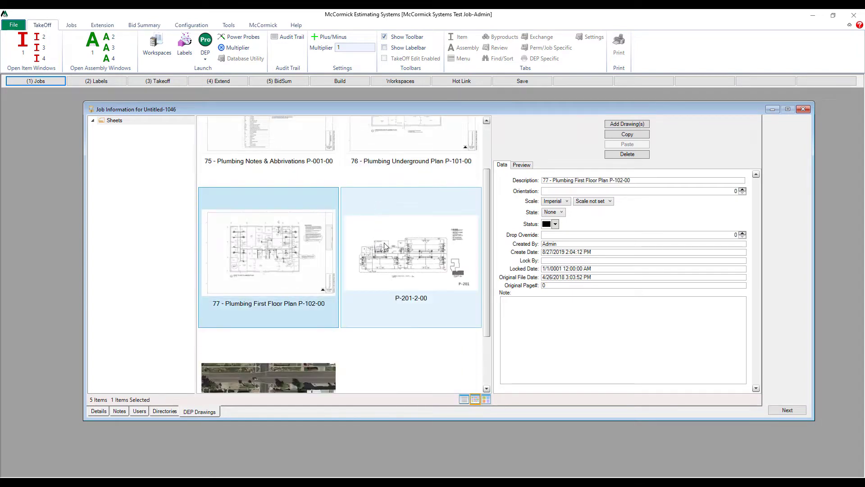
{"action": "left_click", "coordinate": [417, 238]}
{"action": "scroll", "coordinate": [404, 254], "scroll_direction": "up", "scroll_amount": 1}
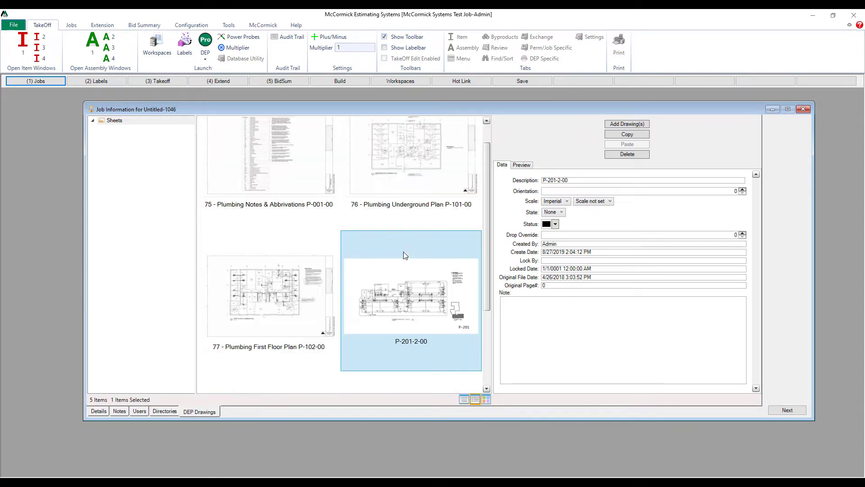
Step: Switch the sheets to large previews and scroll through all the drawings
{"action": "left_click", "coordinate": [488, 399]}
{"action": "scroll", "coordinate": [399, 290], "scroll_direction": "down", "scroll_amount": 1}
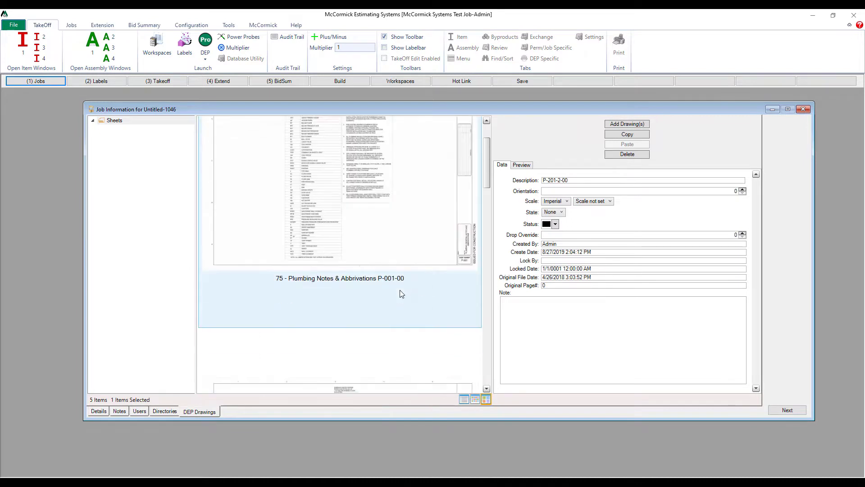
{"action": "scroll", "coordinate": [399, 291], "scroll_direction": "down", "scroll_amount": 3}
{"action": "scroll", "coordinate": [399, 291], "scroll_direction": "down", "scroll_amount": 3}
{"action": "scroll", "coordinate": [400, 293], "scroll_direction": "down", "scroll_amount": 2}
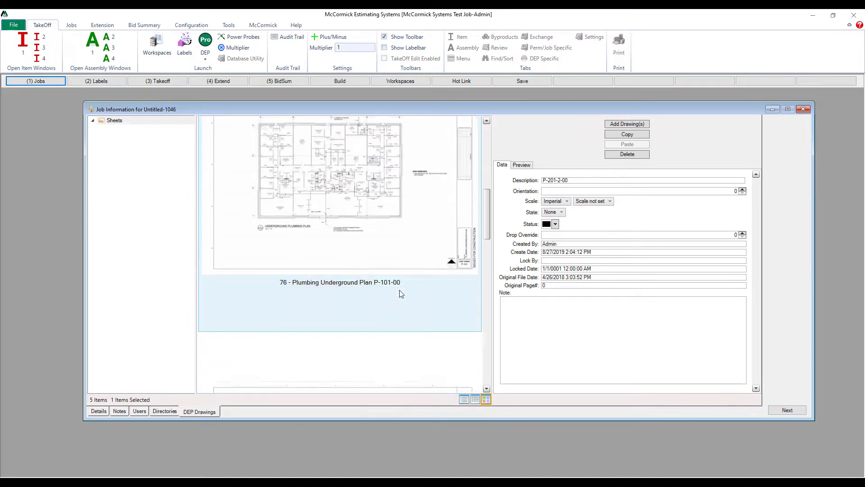
{"action": "scroll", "coordinate": [399, 293], "scroll_direction": "down", "scroll_amount": 3}
{"action": "scroll", "coordinate": [399, 293], "scroll_direction": "down", "scroll_amount": 2}
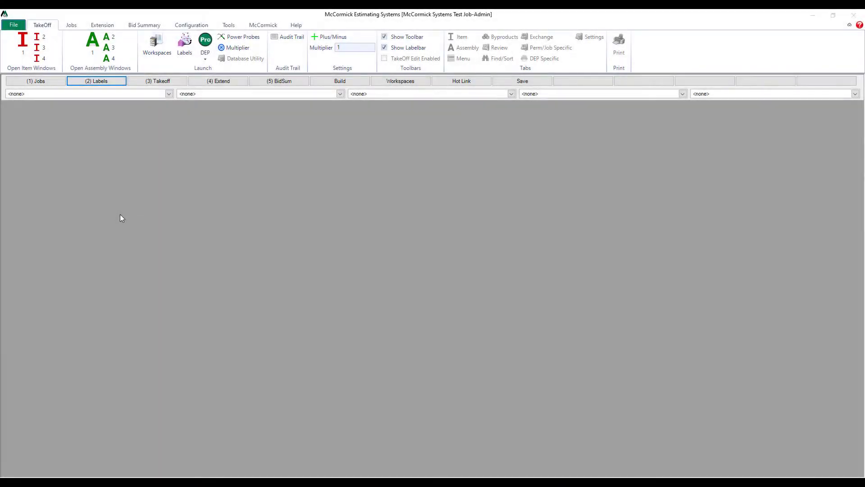
Step: Add Column 1 labels Base Bid, Alternate 1 and Alternate 2
{"action": "left_click", "coordinate": [108, 86]}
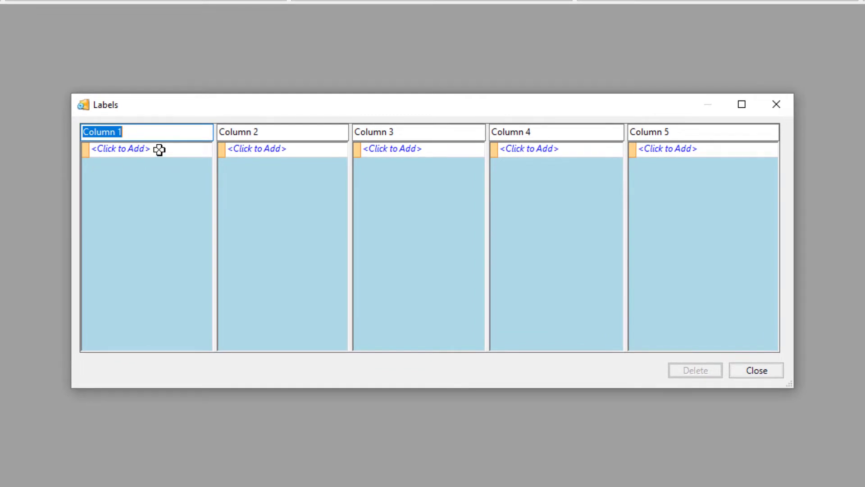
{"action": "left_click", "coordinate": [123, 153]}
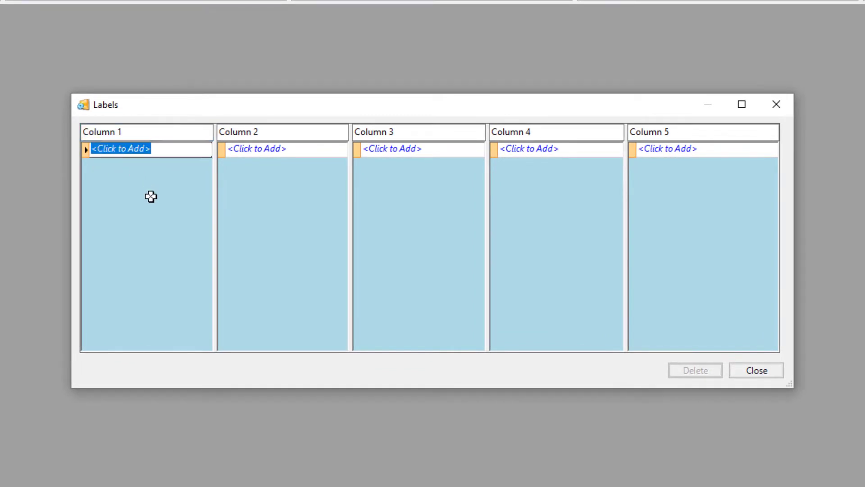
{"action": "type", "text": "Base Bid"}
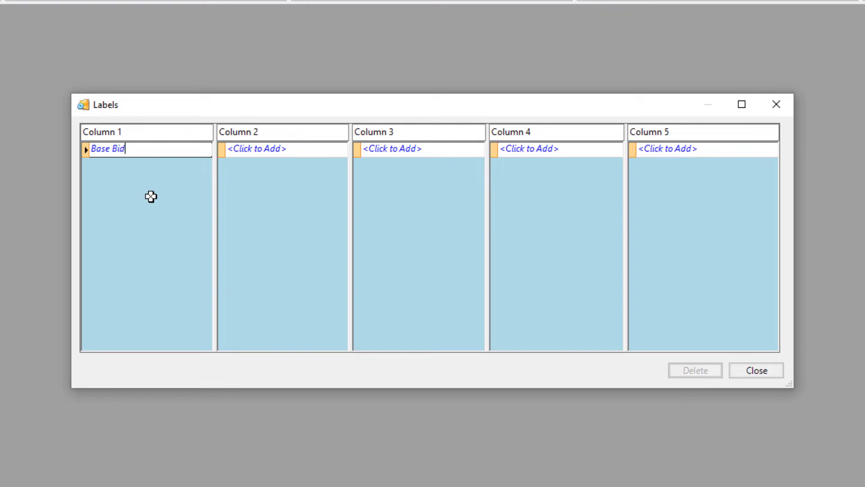
{"action": "key", "text": "Return"}
{"action": "type", "text": "Alt"}
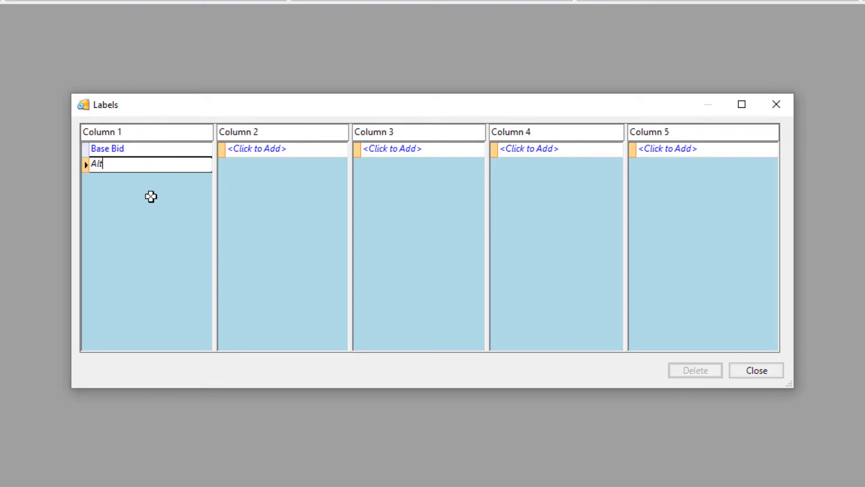
{"action": "type", "text": "ernate 1"}
{"action": "key", "text": "Return"}
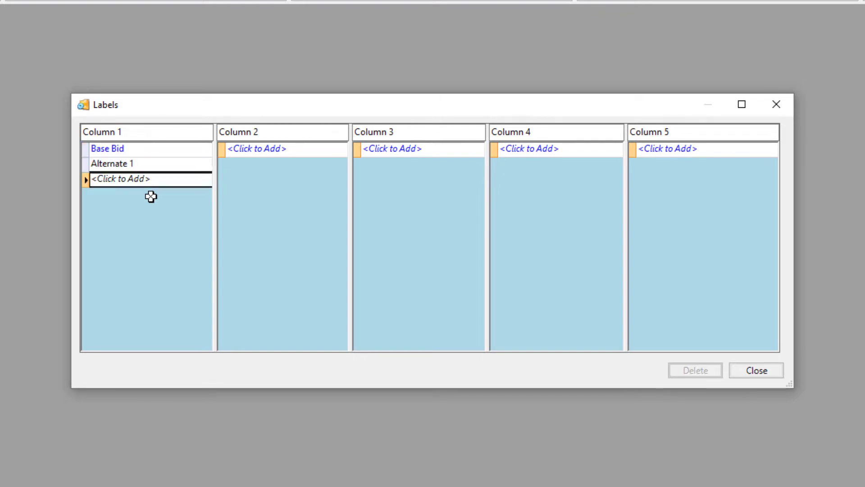
{"action": "type", "text": "Alternate"}
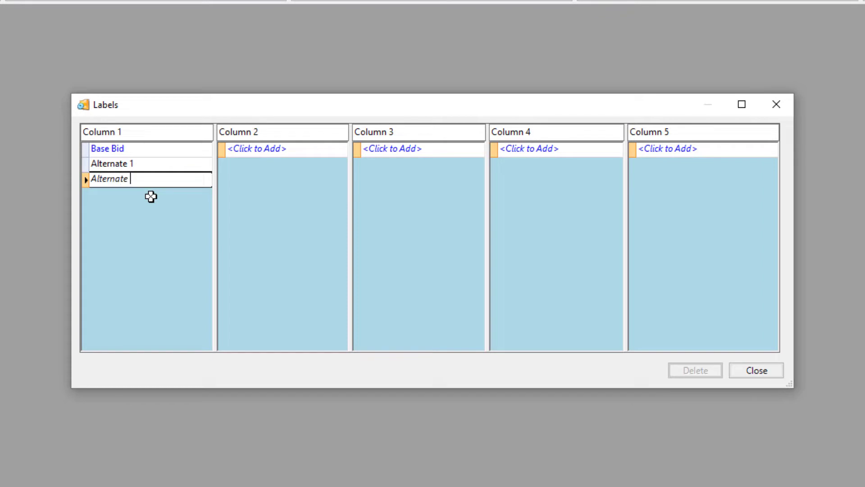
{"action": "type", "text": " 2"}
{"action": "key", "text": "Return"}
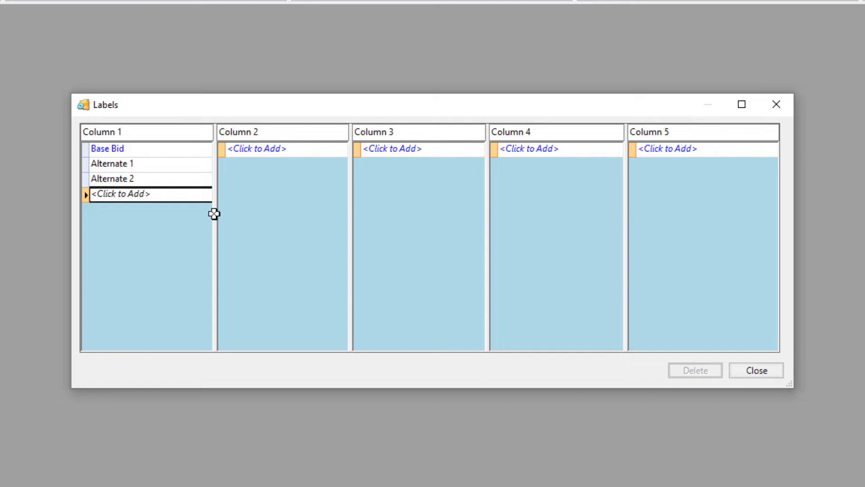
Step: Add Column 2 labels Building A, Building B and Warehouse
{"action": "left_click", "coordinate": [264, 151]}
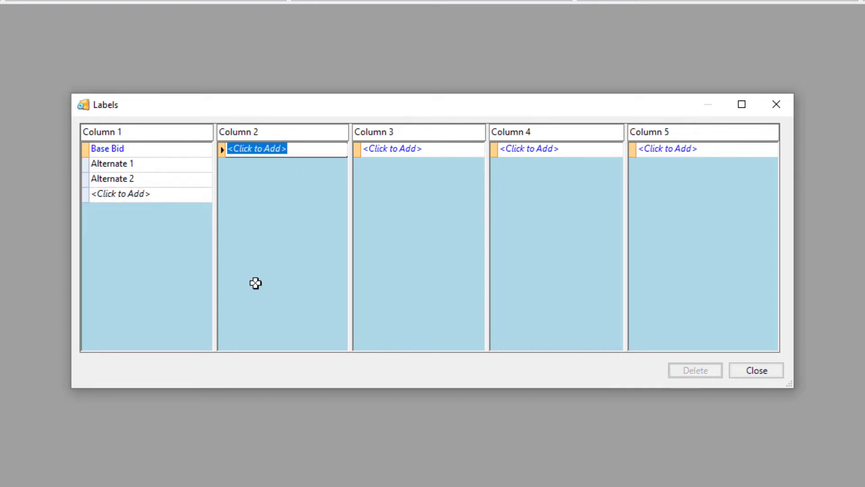
{"action": "type", "text": "Building"}
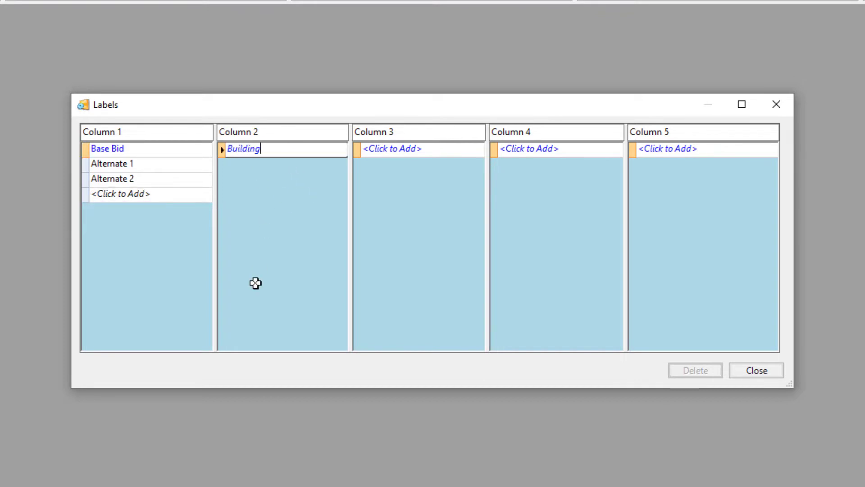
{"action": "type", "text": " A"}
{"action": "key", "text": "Return"}
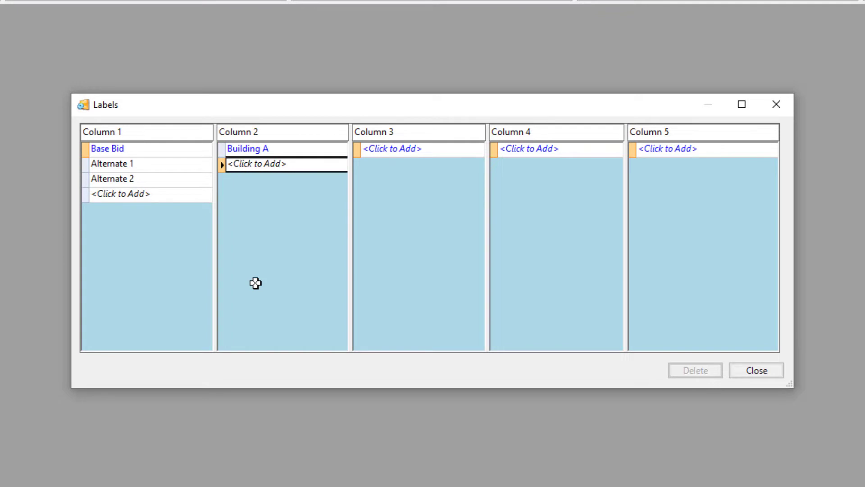
{"action": "type", "text": "Building B"}
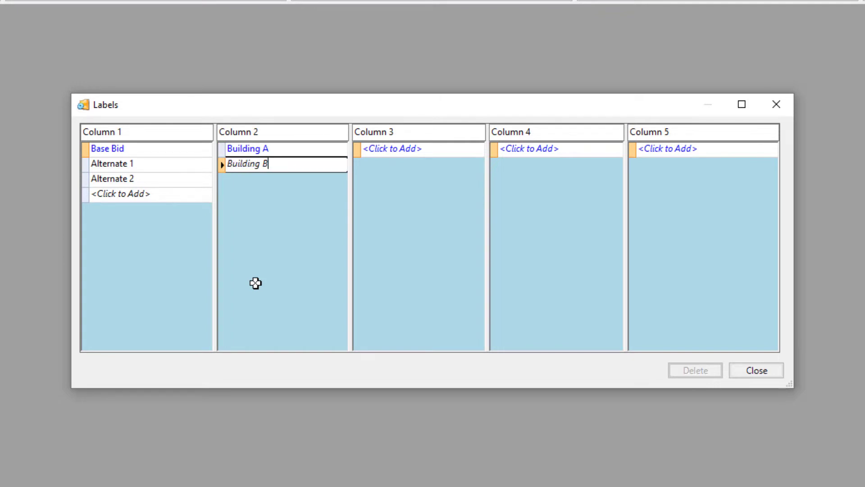
{"action": "key", "text": "Return"}
{"action": "type", "text": "Wareh"}
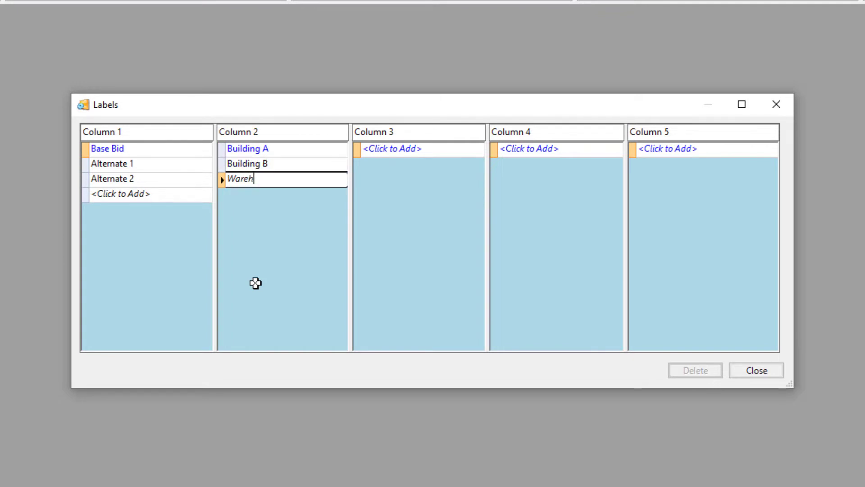
{"action": "type", "text": "ouse"}
{"action": "key", "text": "Tab"}
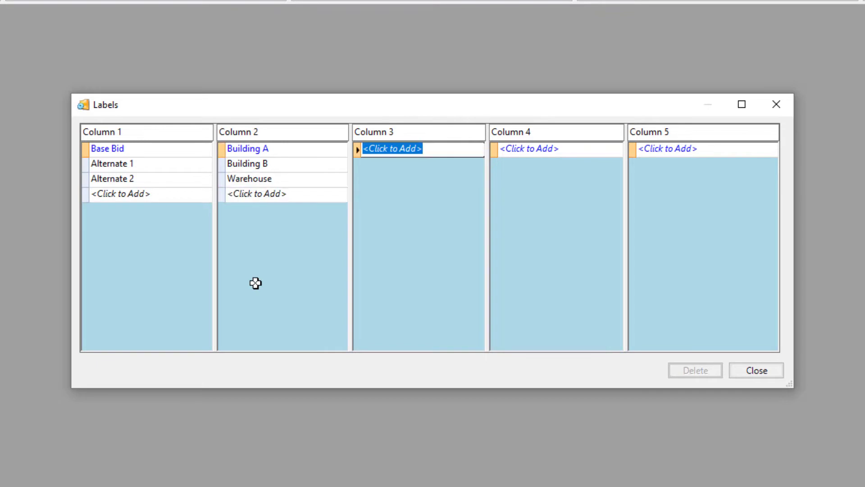
Step: Add Column 3 labels Floor 1, Floor 2 and Floor 3
{"action": "type", "text": "Floor 1"}
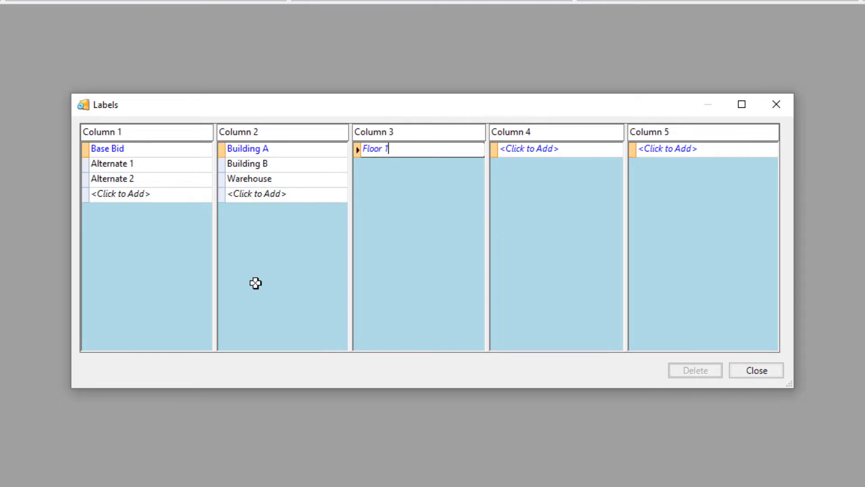
{"action": "key", "text": "Return"}
{"action": "type", "text": "Floor 2"}
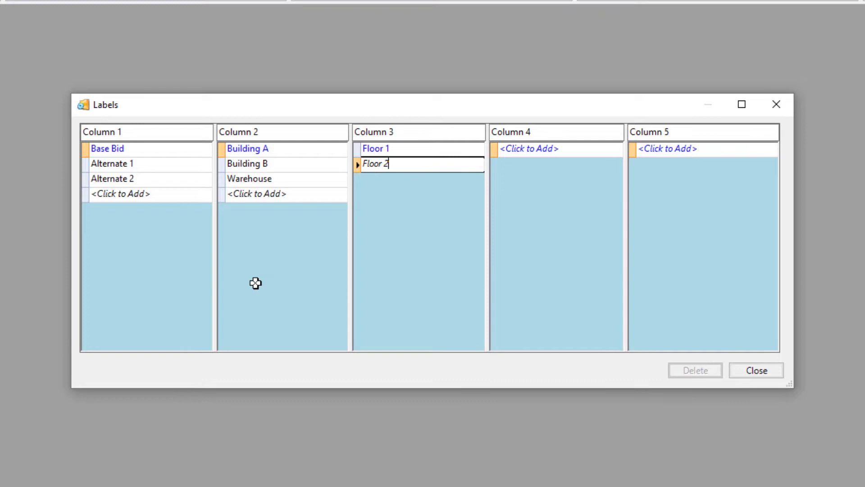
{"action": "key", "text": "Return"}
{"action": "type", "text": "Floor "}
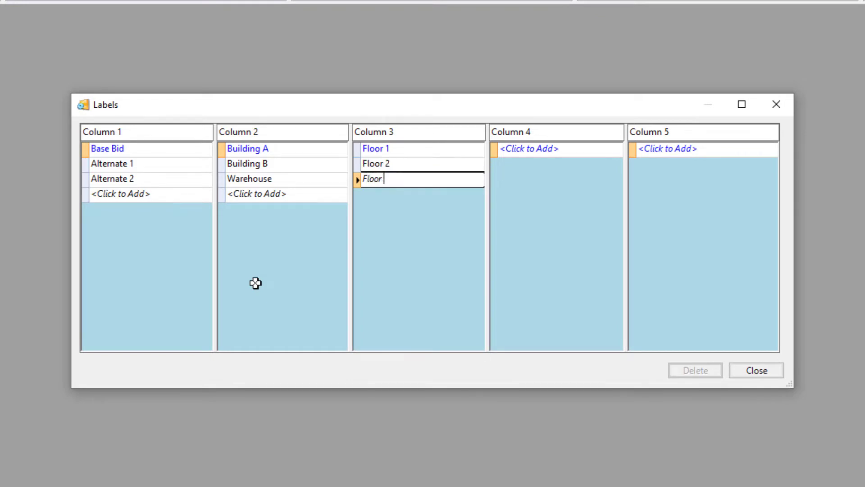
{"action": "type", "text": "3"}
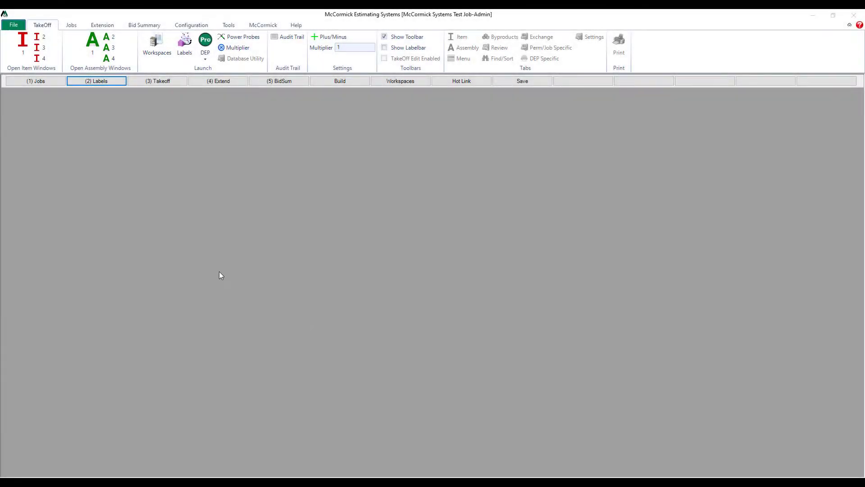
Step: Open Takeoff and keep Building A and Floor 1 as the active labels
{"action": "left_click", "coordinate": [161, 83]}
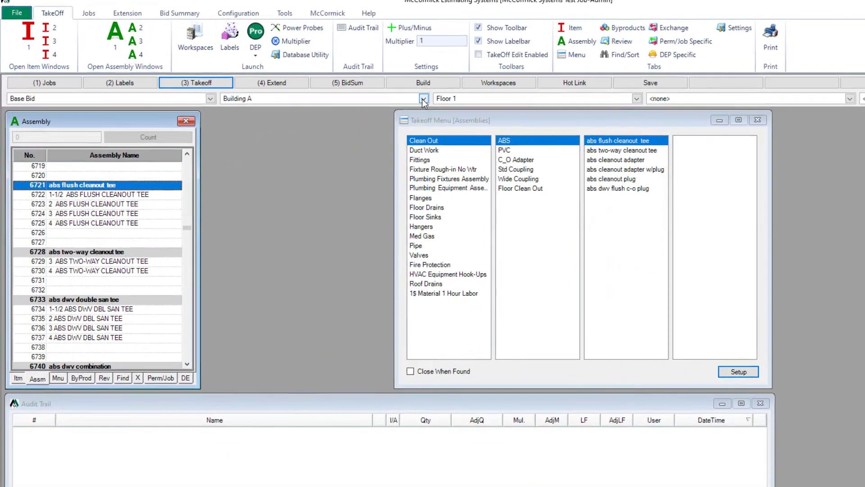
{"action": "left_click", "coordinate": [341, 94]}
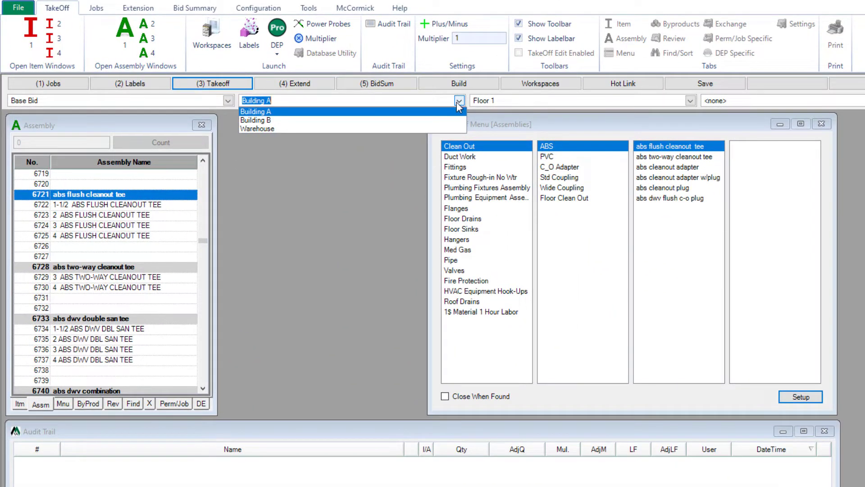
{"action": "left_click", "coordinate": [384, 182]}
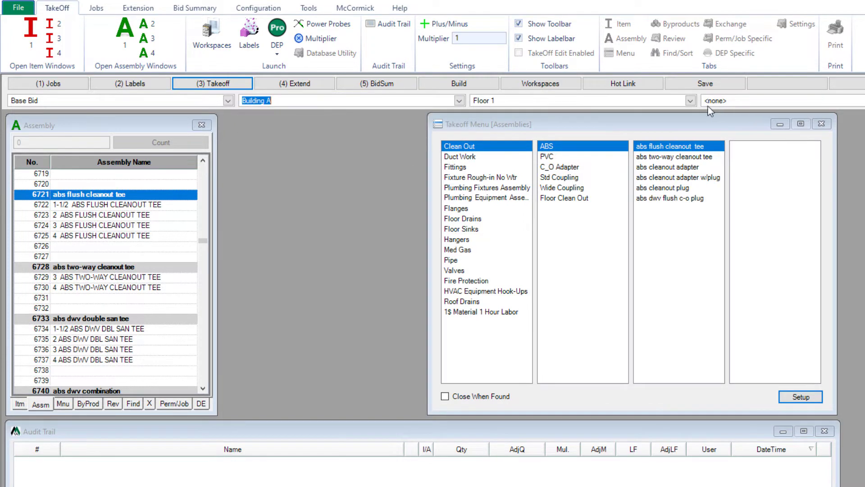
{"action": "left_click", "coordinate": [693, 103]}
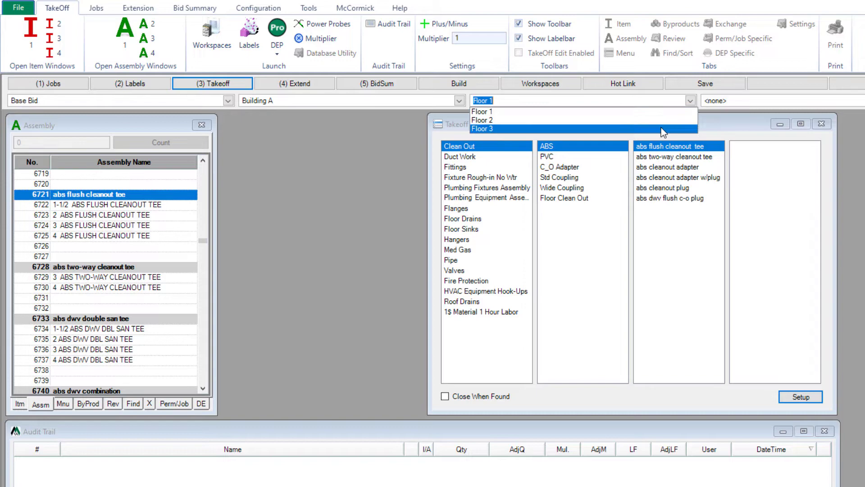
{"action": "left_click", "coordinate": [648, 113]}
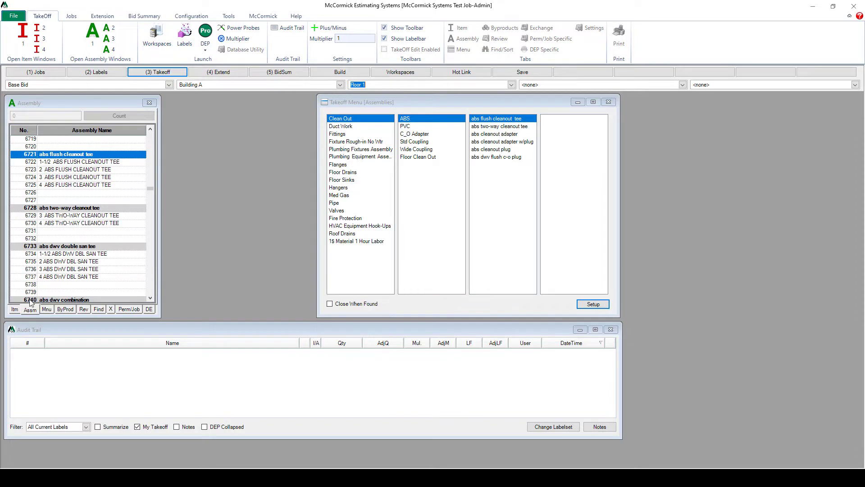
{"action": "left_click", "coordinate": [14, 311]}
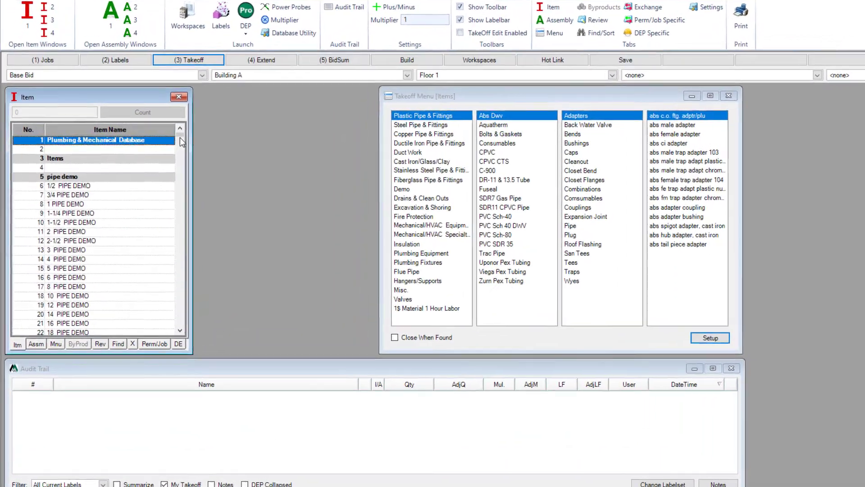
{"action": "mouse_move", "coordinate": [180, 137]}
{"action": "left_mouse_down"}
{"action": "mouse_move", "coordinate": [220, 334]}
{"action": "mouse_move", "coordinate": [223, 158]}
{"action": "mouse_move", "coordinate": [219, 170]}
{"action": "left_mouse_up"}
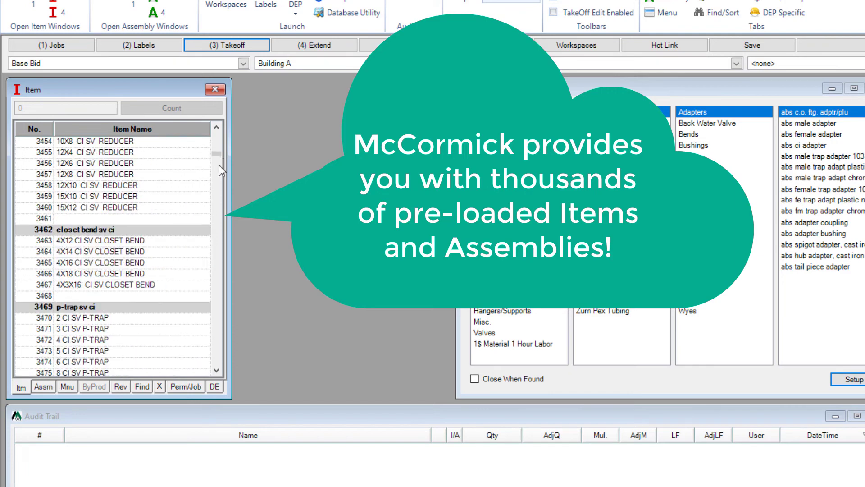
{"action": "left_click", "coordinate": [42, 387]}
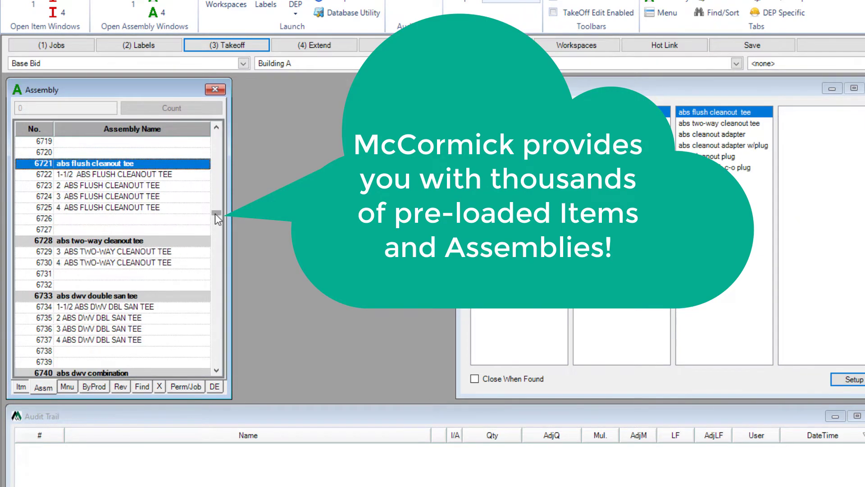
{"action": "mouse_move", "coordinate": [215, 213]}
{"action": "left_mouse_down"}
{"action": "mouse_move", "coordinate": [218, 310]}
{"action": "mouse_move", "coordinate": [213, 205]}
{"action": "mouse_move", "coordinate": [224, 151]}
{"action": "mouse_move", "coordinate": [224, 168]}
{"action": "left_mouse_up"}
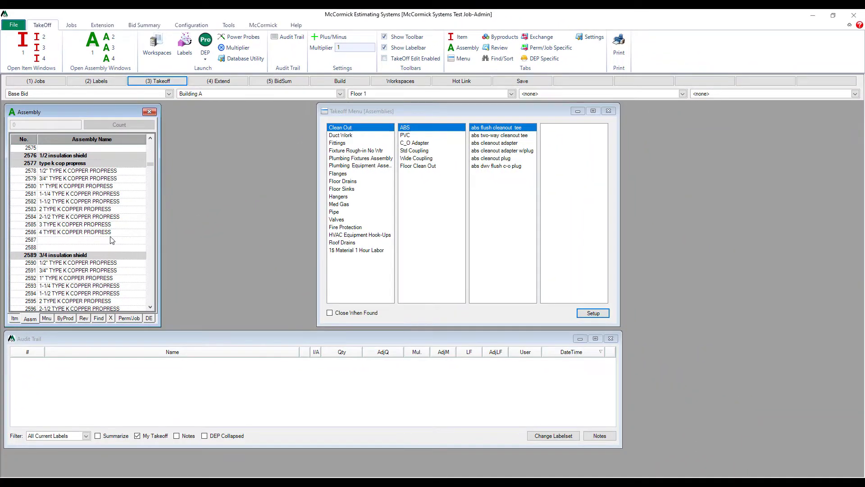
{"action": "left_click", "coordinate": [17, 318]}
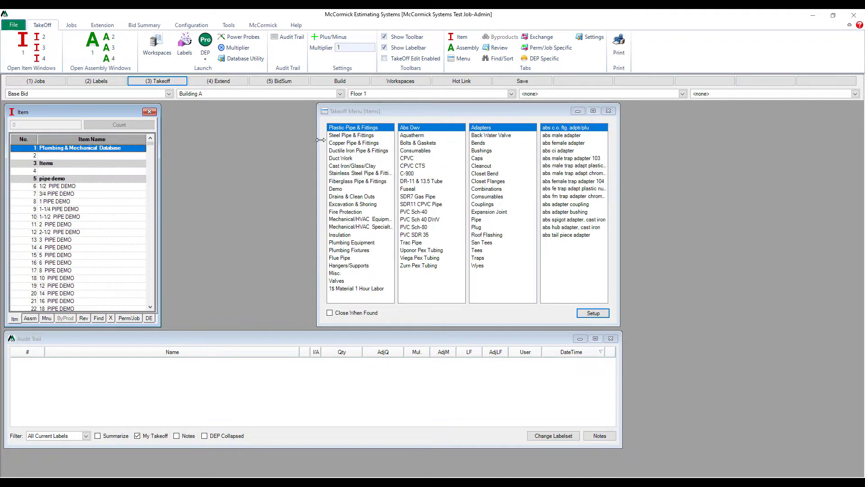
Step: Take off 200 of 2" Sch 40 ABS DWV pipe
{"action": "left_click", "coordinate": [362, 122]}
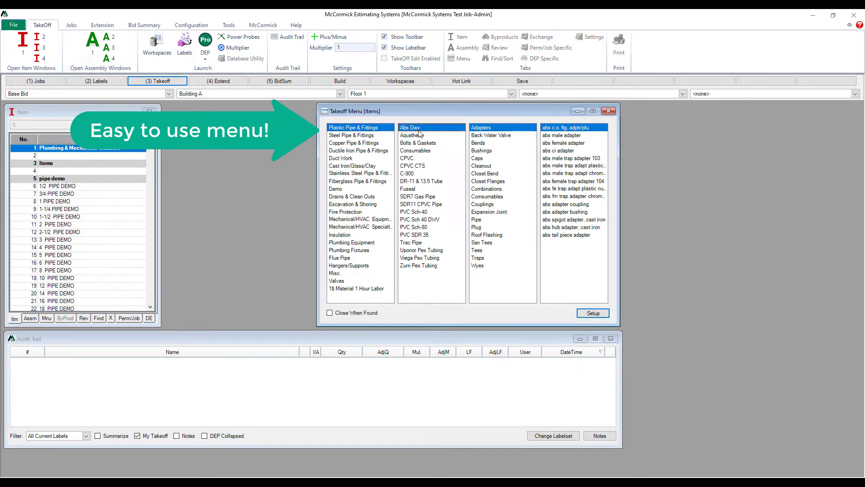
{"action": "left_click", "coordinate": [477, 219]}
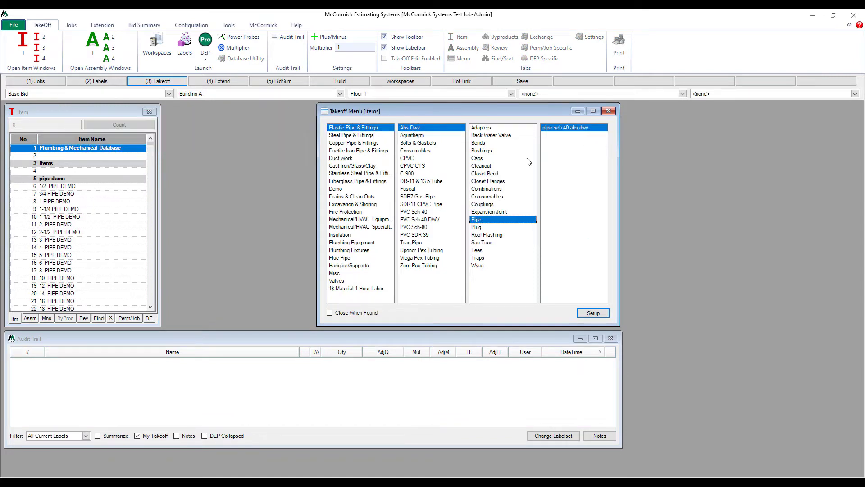
{"action": "left_click", "coordinate": [554, 129]}
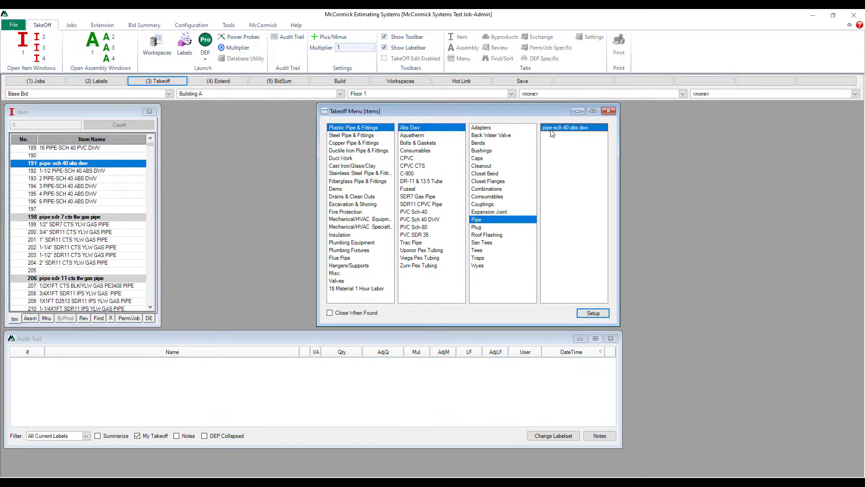
{"action": "left_click", "coordinate": [91, 179]}
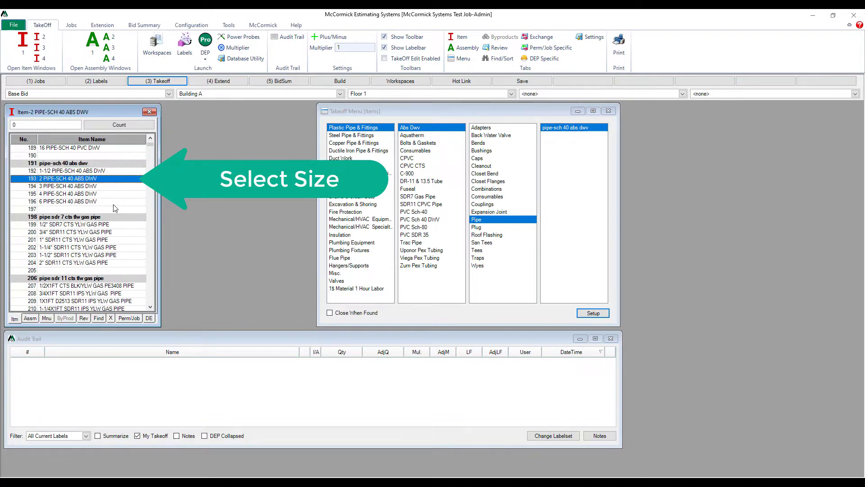
{"action": "type", "text": "00"}
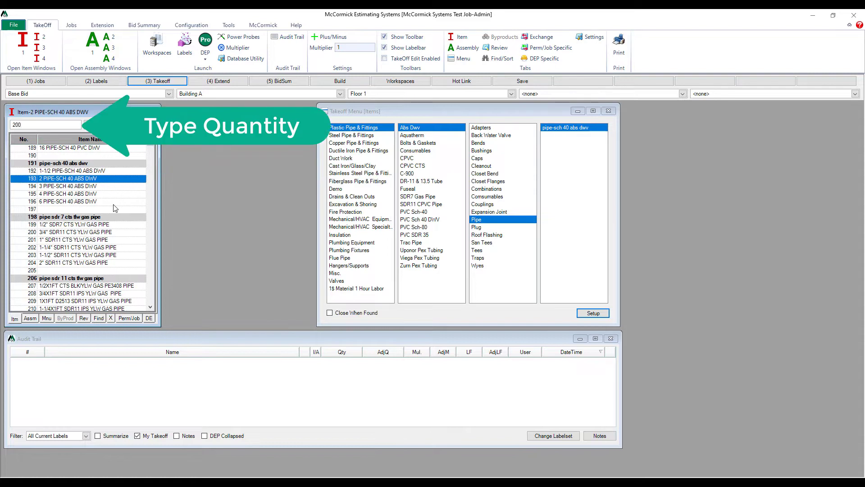
{"action": "key", "text": "Return"}
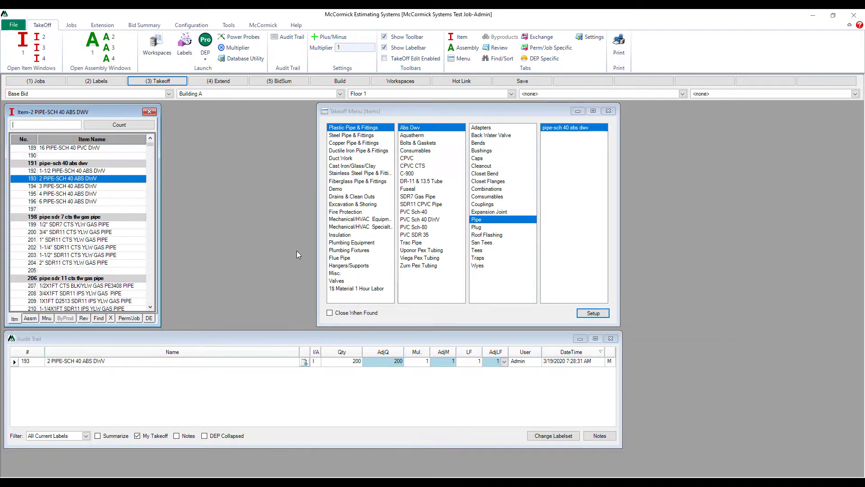
Step: Take off 5 of the 2" ABS combination fitting
{"action": "left_click", "coordinate": [490, 191]}
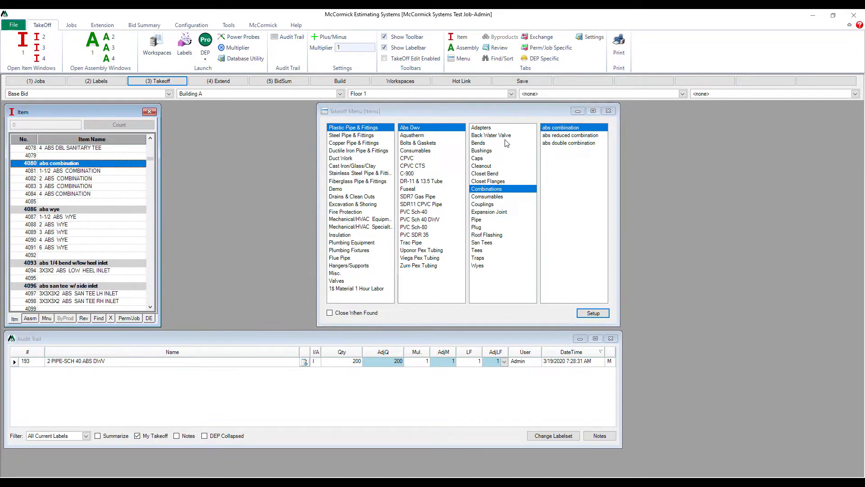
{"action": "left_click", "coordinate": [95, 179]}
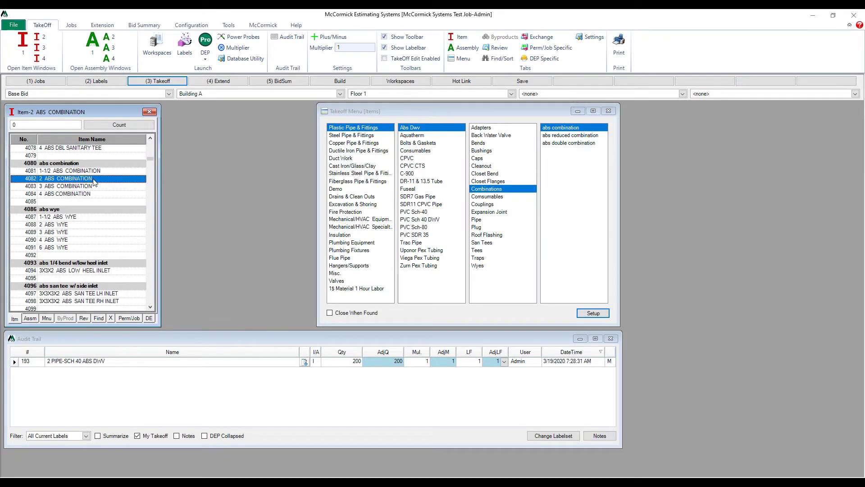
{"action": "key", "text": "Return"}
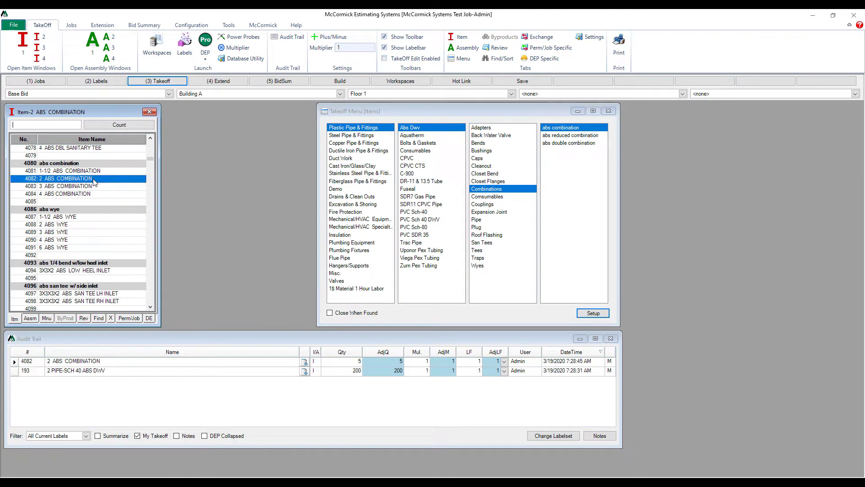
Step: Record 5 Open Front Elong W/C PVC L-Cop water closet assemblies and review their byproducts
{"action": "left_click", "coordinate": [30, 319]}
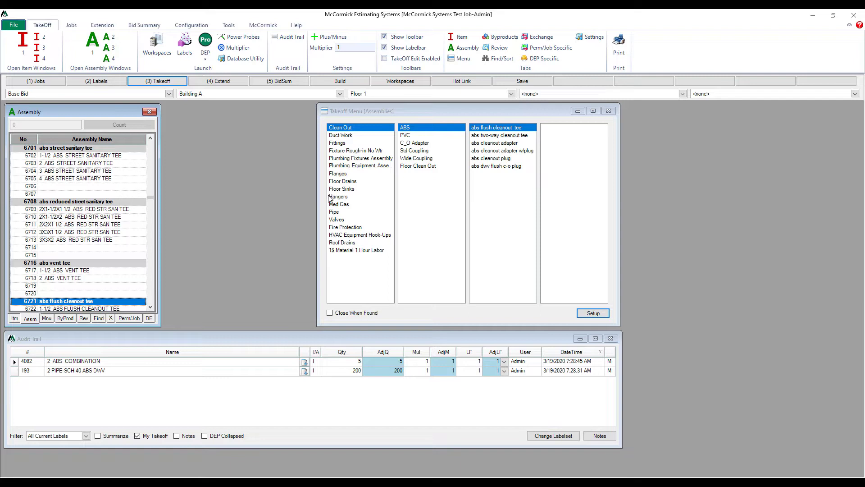
{"action": "left_click", "coordinate": [342, 158]}
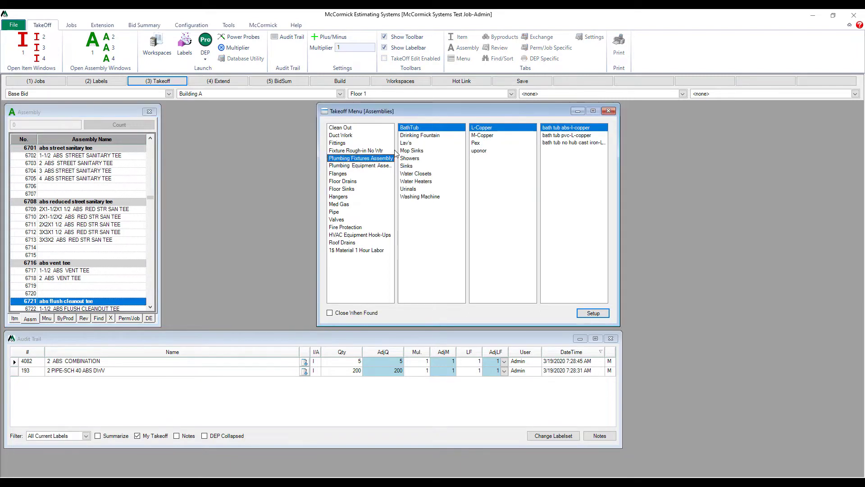
{"action": "left_click", "coordinate": [412, 174]}
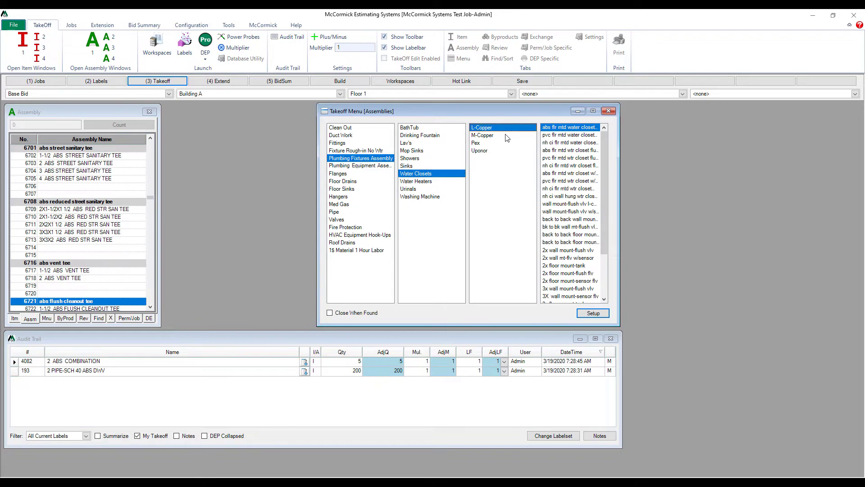
{"action": "left_click", "coordinate": [551, 135]}
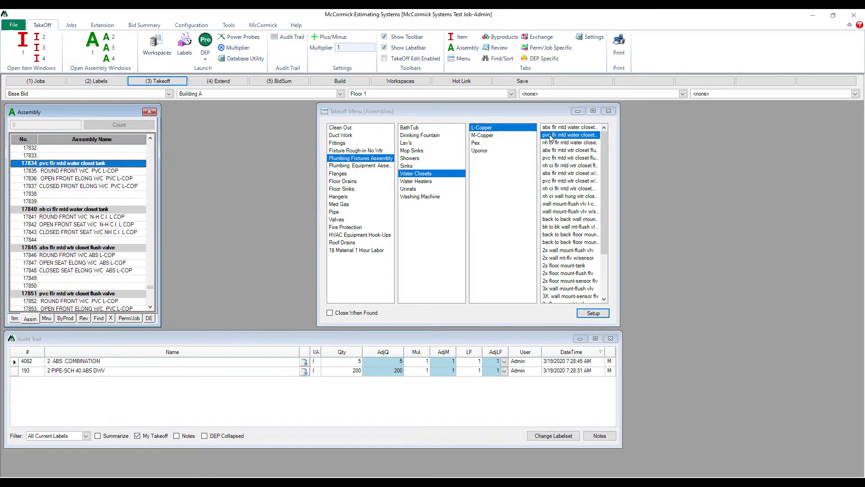
{"action": "left_click", "coordinate": [78, 179]}
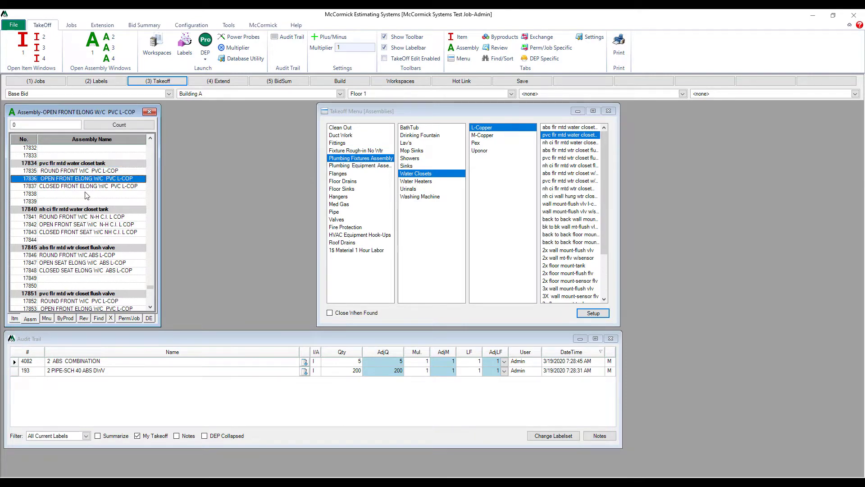
{"action": "key", "text": "Return"}
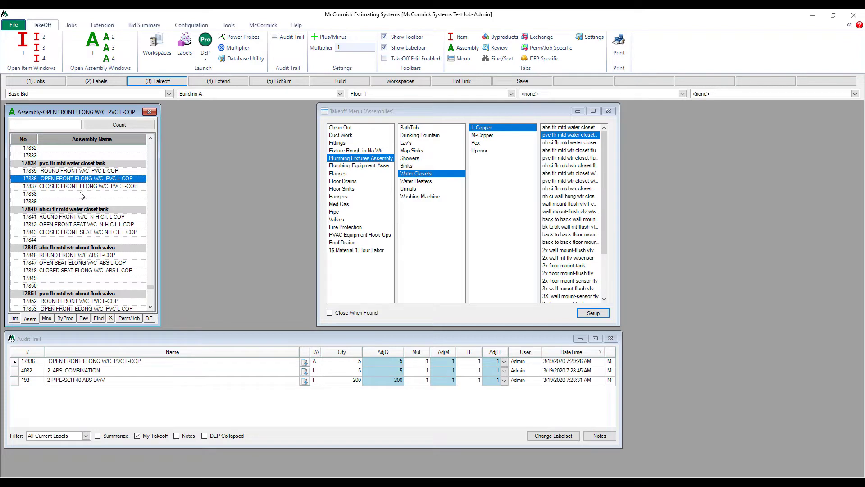
{"action": "left_click", "coordinate": [65, 319]}
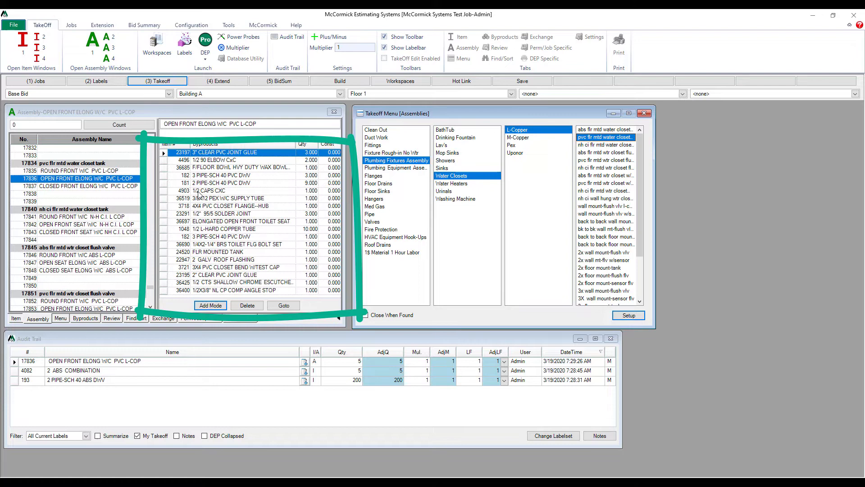
{"action": "left_click", "coordinate": [35, 320]}
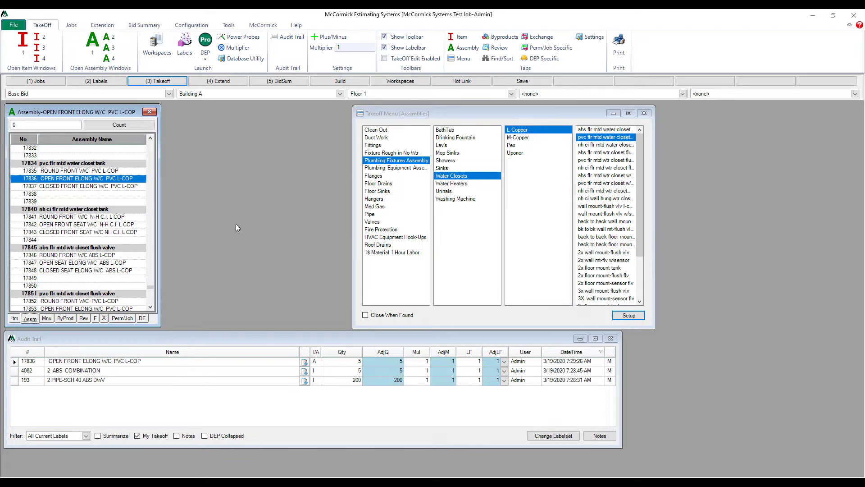
Step: Switch to Floor 2 and count 6 Open Front Elong W/C PVC L-Cop water closets
{"action": "left_click", "coordinate": [510, 94]}
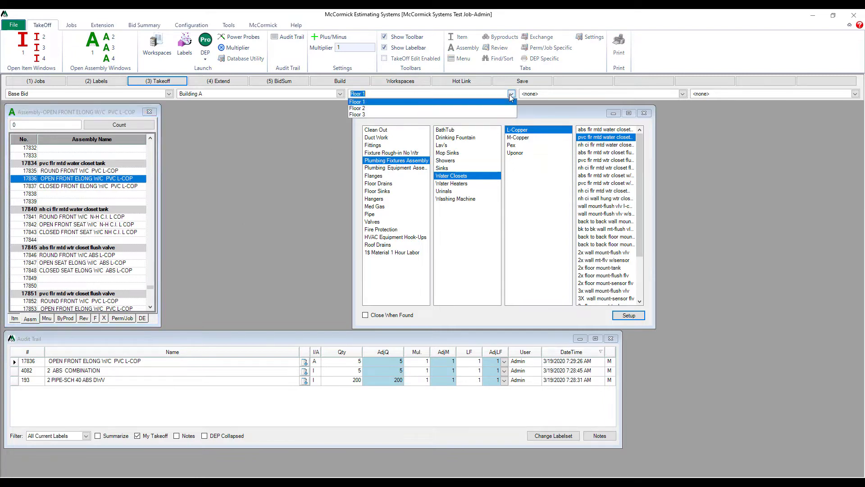
{"action": "left_click", "coordinate": [487, 107]}
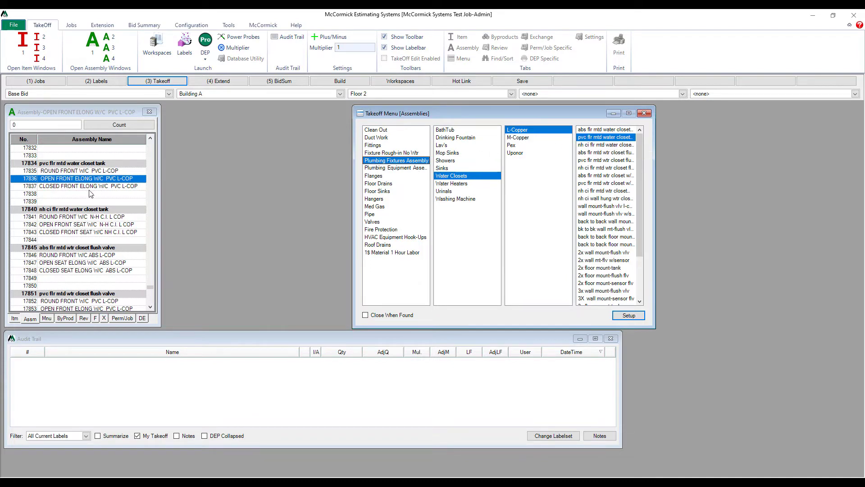
{"action": "left_click", "coordinate": [79, 179]}
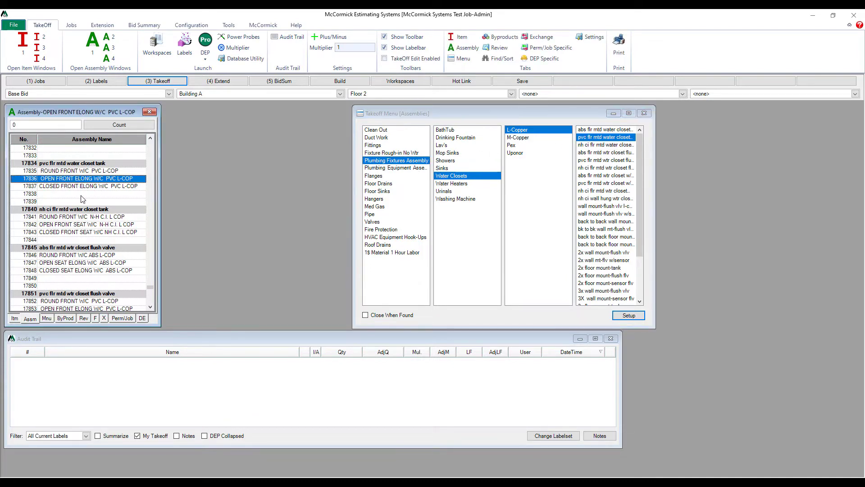
{"action": "key", "text": "Return"}
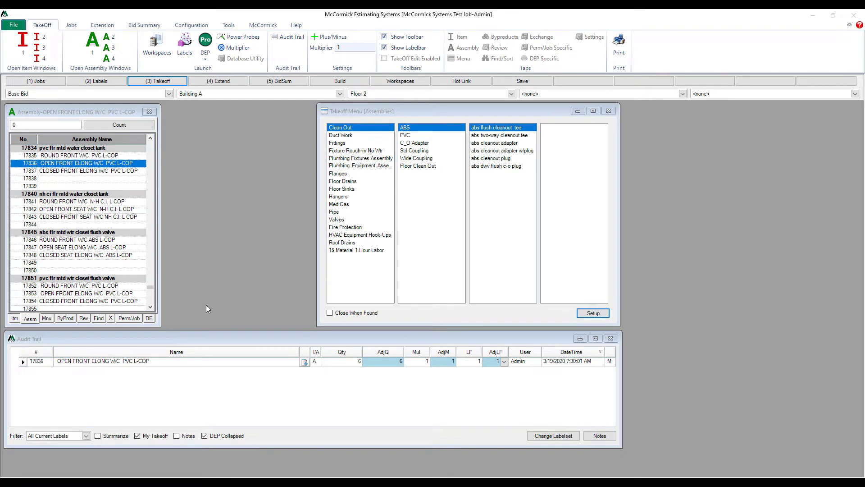
{"action": "left_click", "coordinate": [66, 320]}
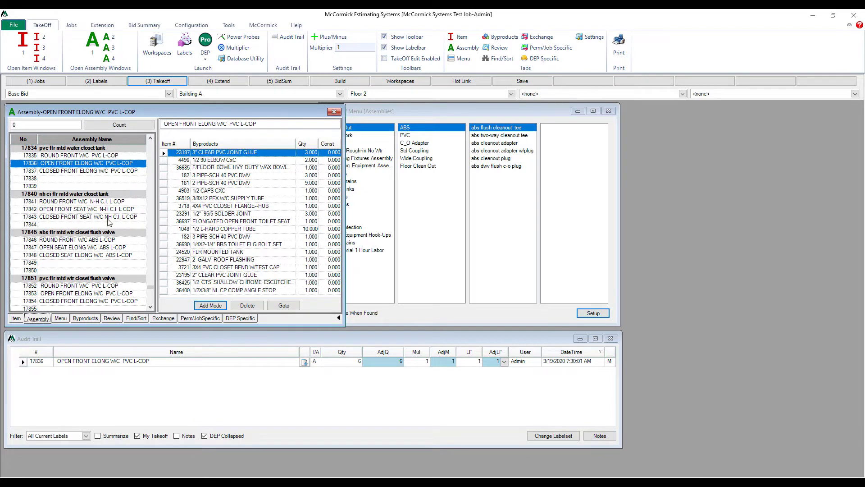
{"action": "left_click", "coordinate": [235, 319]}
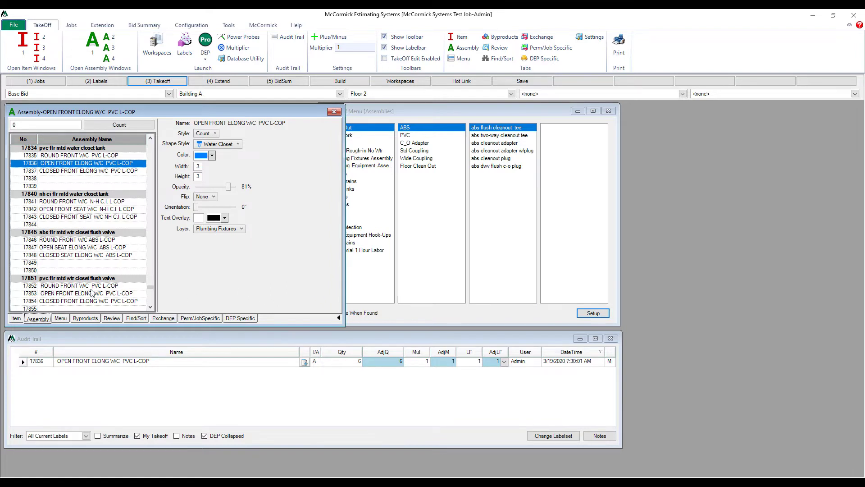
{"action": "left_click", "coordinate": [47, 319]}
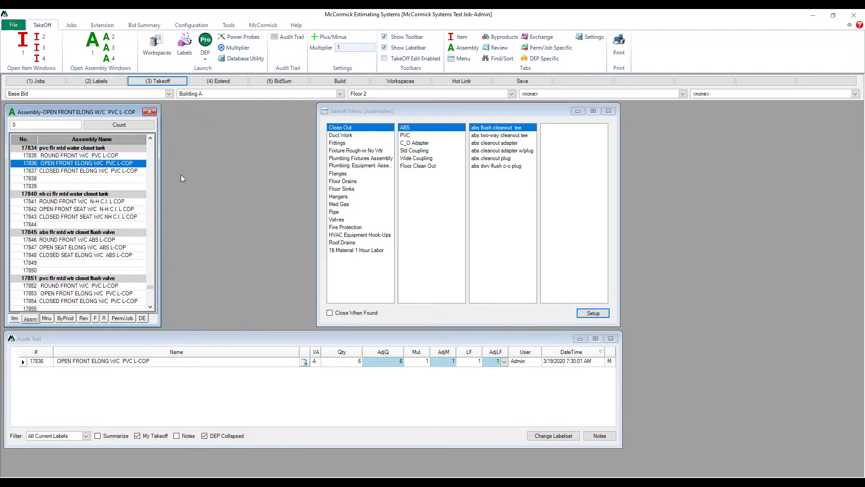
Step: Open 77 - Plumbing First Floor Plan at 1/8=1 scale and zoom into it
{"action": "left_click", "coordinate": [205, 42]}
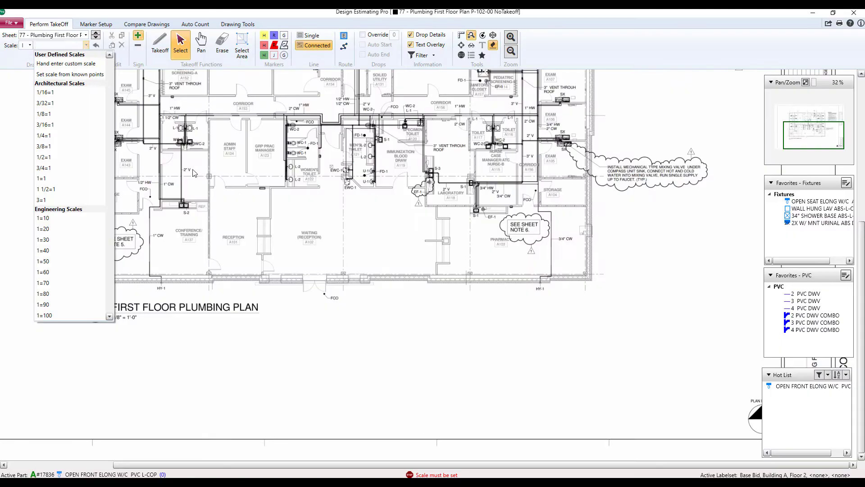
{"action": "left_click", "coordinate": [66, 114]}
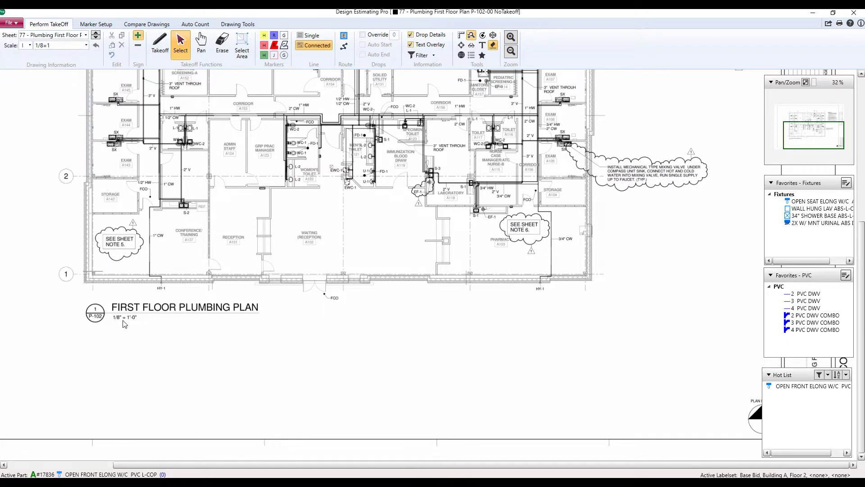
{"action": "scroll", "coordinate": [305, 192], "scroll_direction": "up", "scroll_amount": 1}
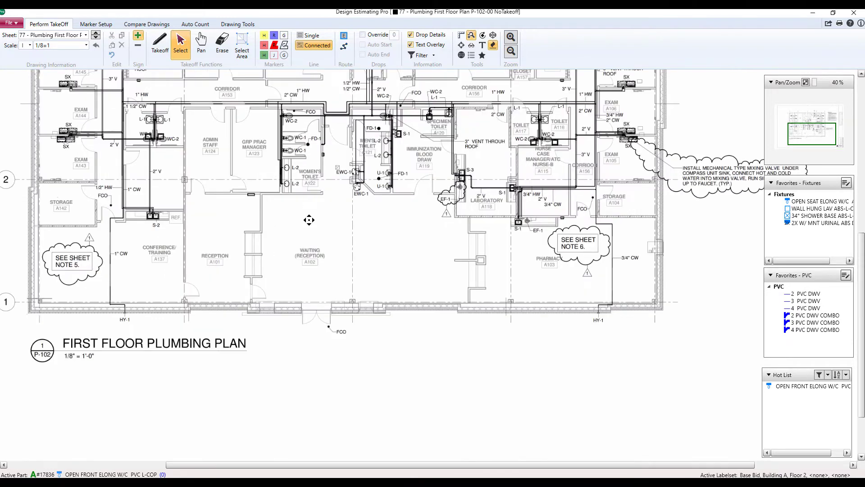
{"action": "scroll", "coordinate": [308, 216], "scroll_direction": "up", "scroll_amount": 1}
{"action": "scroll", "coordinate": [316, 215], "scroll_direction": "up", "scroll_amount": 1}
{"action": "scroll", "coordinate": [315, 217], "scroll_direction": "up", "scroll_amount": 1}
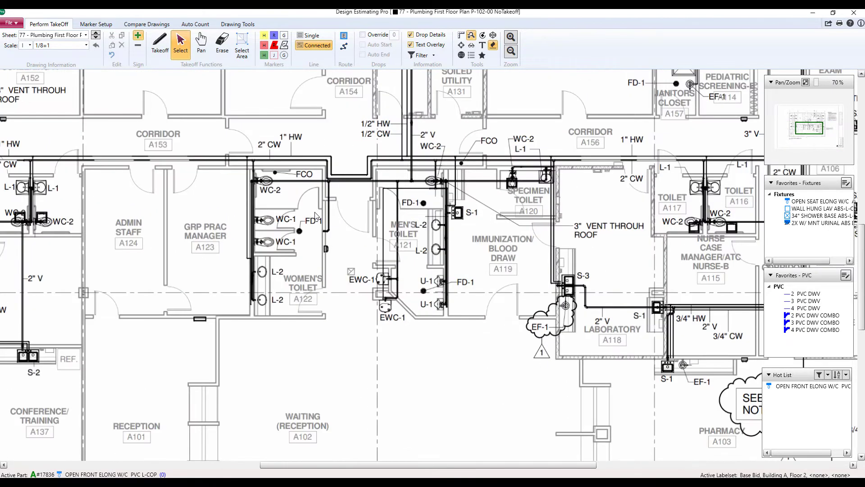
{"action": "scroll", "coordinate": [327, 212], "scroll_direction": "up", "scroll_amount": 2}
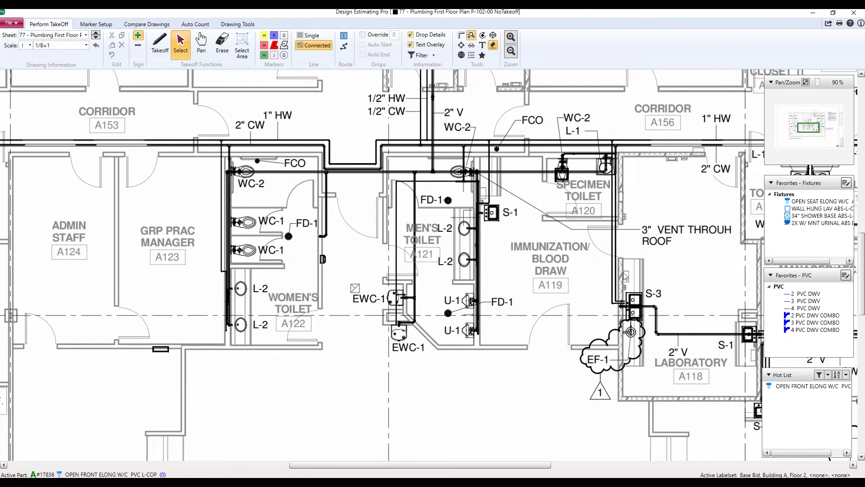
{"action": "left_click", "coordinate": [813, 12]}
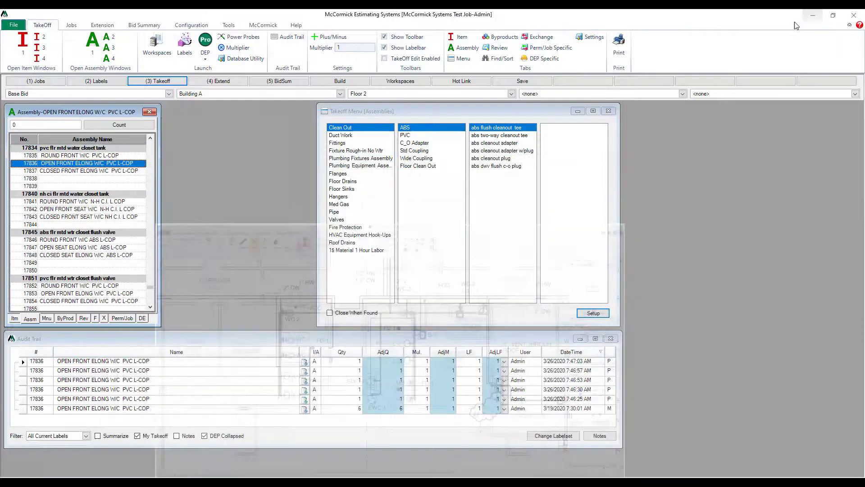
{"action": "left_click", "coordinate": [90, 171]}
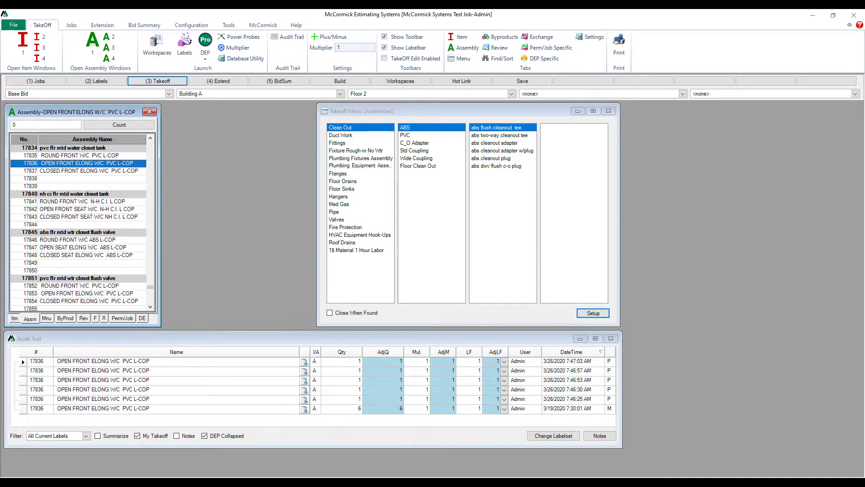
Step: Mark the four toilet-room water closets, then make WALL HUNG LAV ABS-L-COPPER active
{"action": "left_click", "coordinate": [357, 469]}
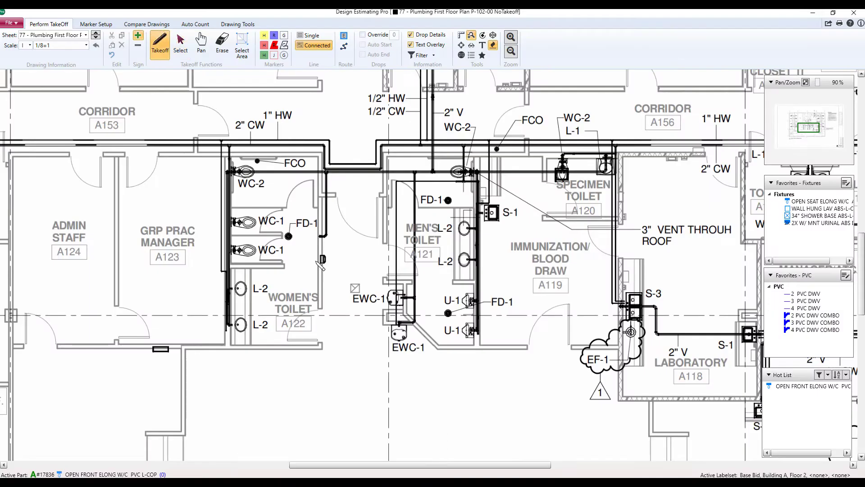
{"action": "left_click", "coordinate": [246, 174]}
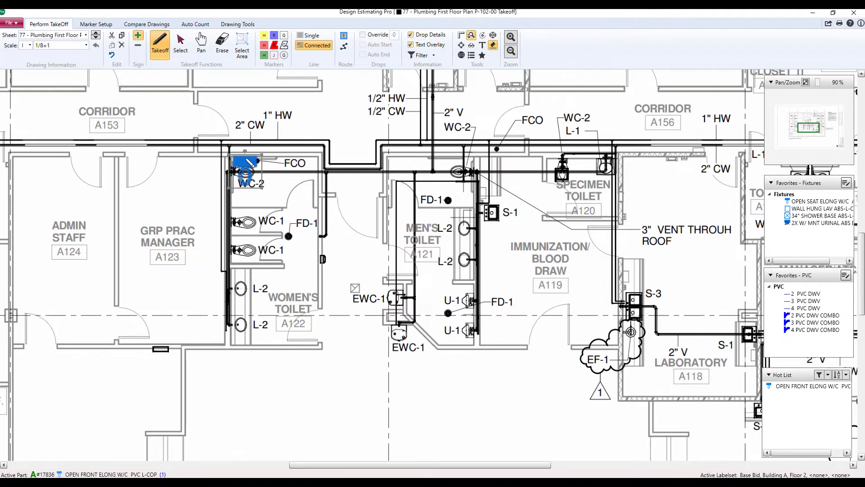
{"action": "left_click_drag", "start_coordinate": [244, 156], "coordinate": [227, 171]}
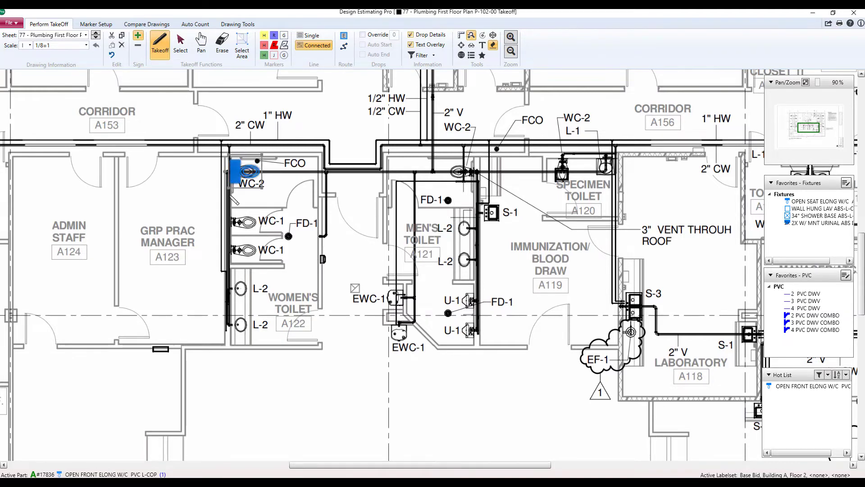
{"action": "left_click", "coordinate": [246, 226]}
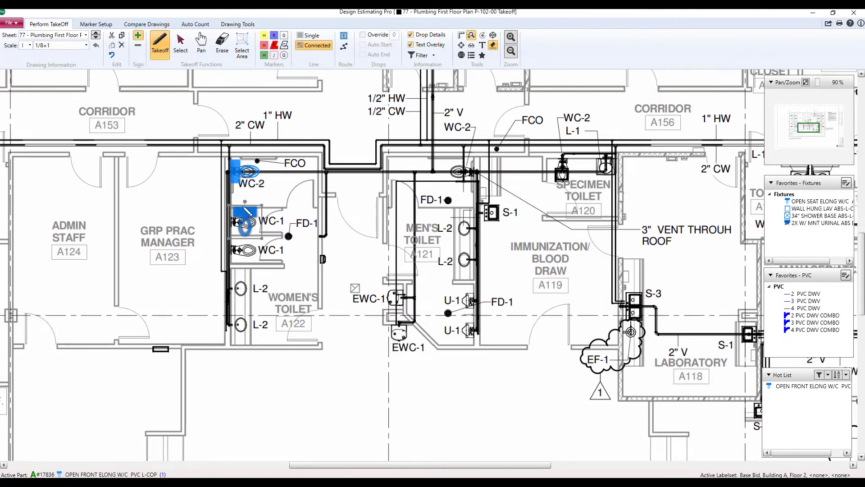
{"action": "mouse_move", "coordinate": [247, 207]}
{"action": "left_mouse_down"}
{"action": "mouse_move", "coordinate": [227, 222]}
{"action": "mouse_move", "coordinate": [232, 258]}
{"action": "left_mouse_up"}
{"action": "left_click", "coordinate": [249, 251]}
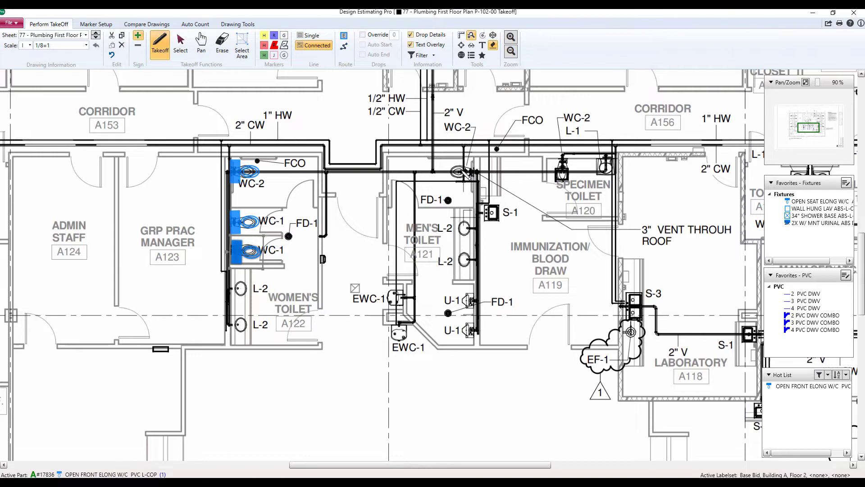
{"action": "left_click", "coordinate": [462, 172]}
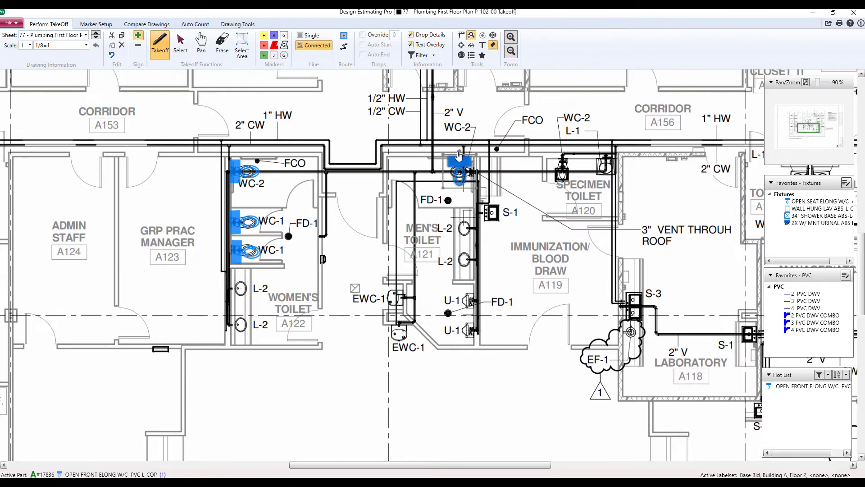
{"action": "left_click_drag", "start_coordinate": [465, 161], "coordinate": [471, 177]}
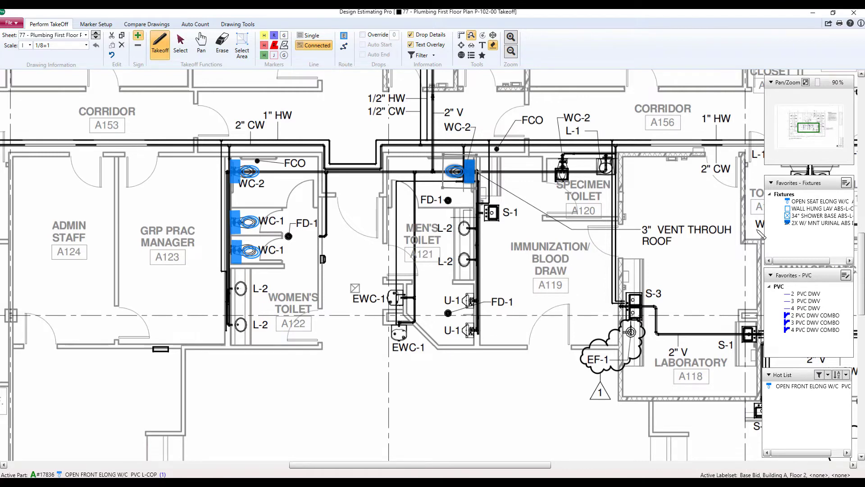
{"action": "left_click", "coordinate": [812, 208]}
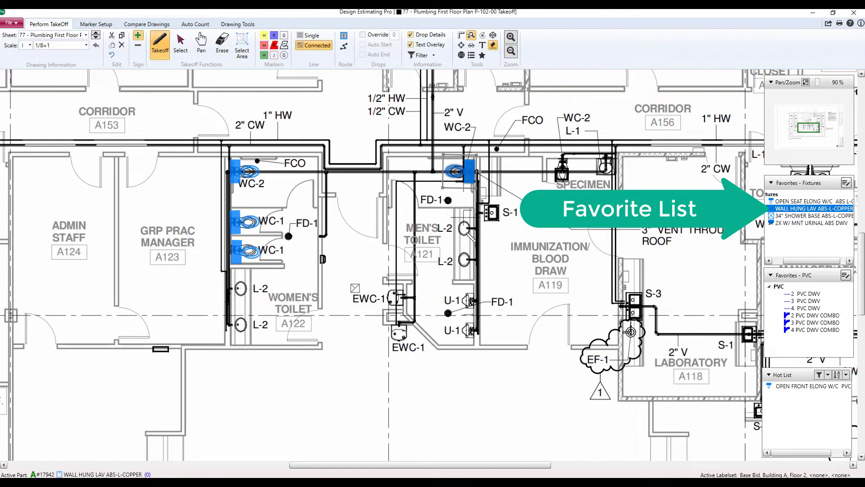
Step: Mark the upper and lower L-2 sinks in A121 and the S-1 sink in A130 as wall-hung lavs
{"action": "left_click", "coordinate": [465, 228]}
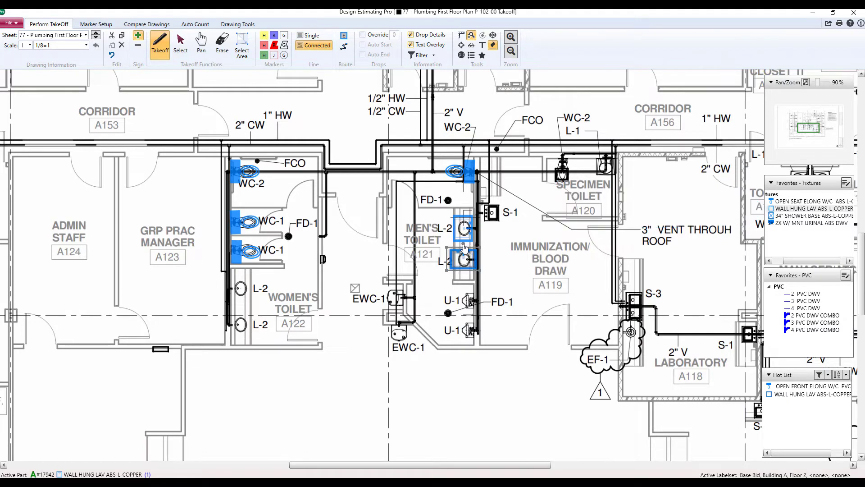
{"action": "left_click_drag", "start_coordinate": [464, 260], "coordinate": [475, 263]}
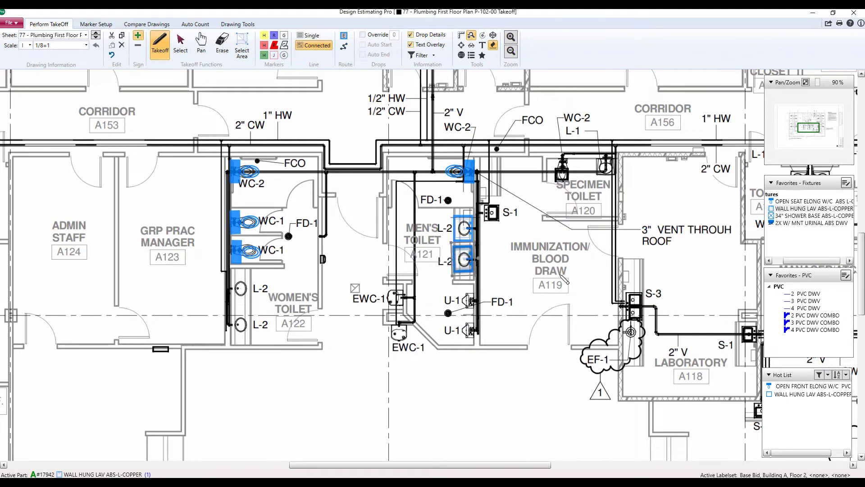
{"action": "left_click_drag", "start_coordinate": [464, 258], "coordinate": [423, 319]}
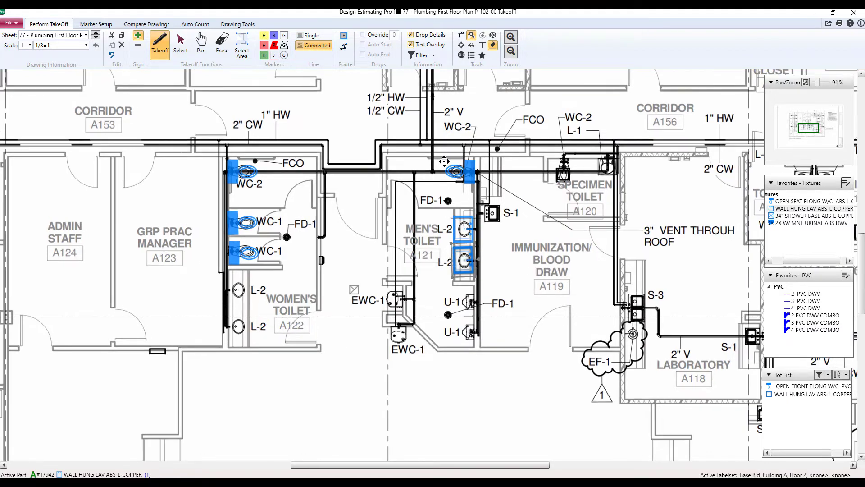
{"action": "scroll", "coordinate": [423, 319], "scroll_direction": "down", "scroll_amount": 1}
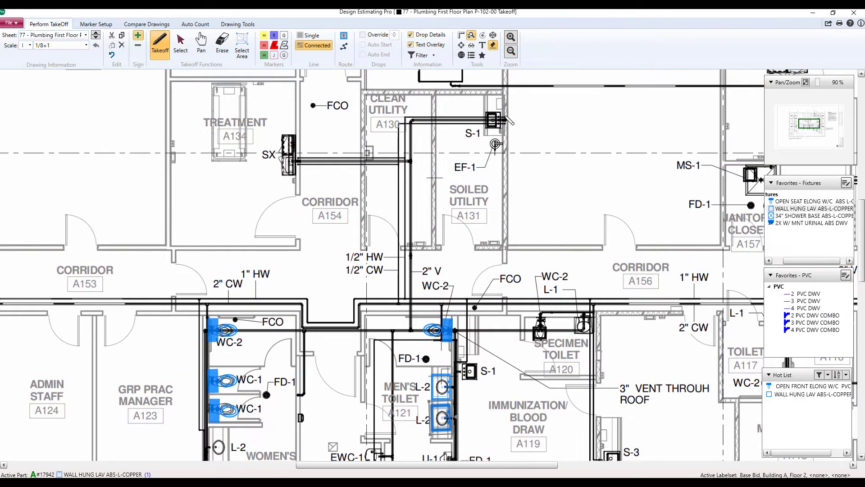
{"action": "left_click", "coordinate": [495, 121]}
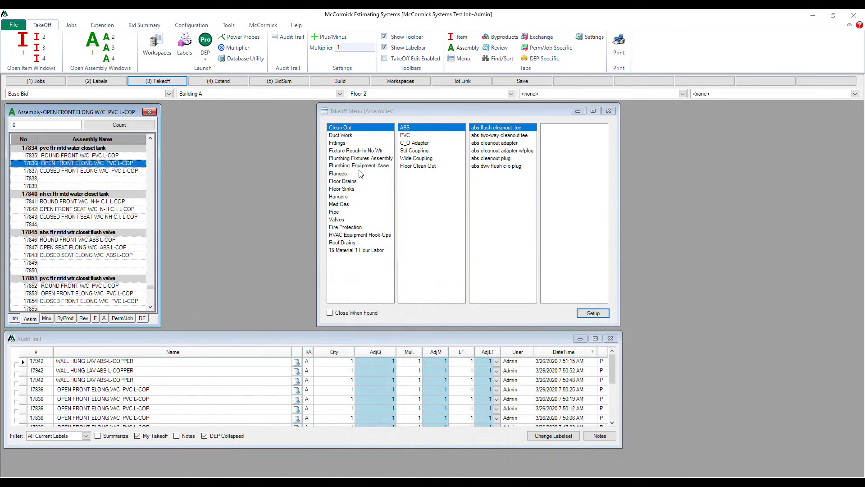
Step: Select assembly 1849 1/2" Type L Copper 95/5 with clevis c-clamp hangers and review its byproducts
{"action": "left_click", "coordinate": [335, 212]}
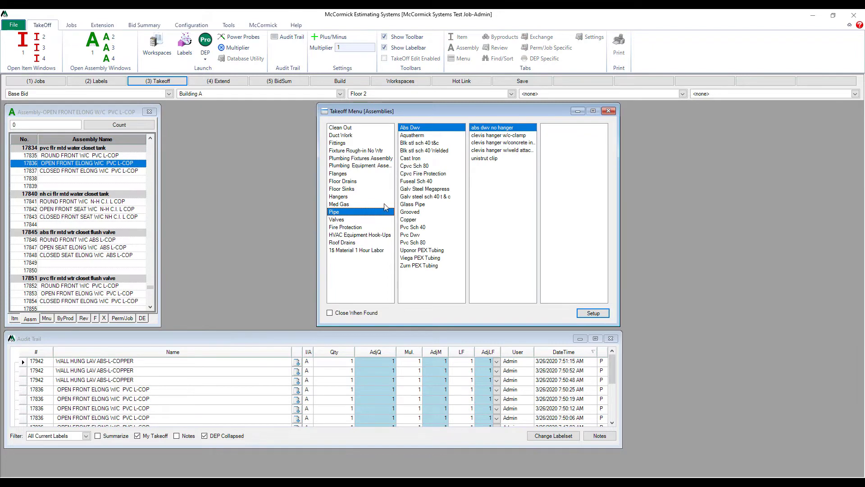
{"action": "left_click", "coordinate": [409, 220]}
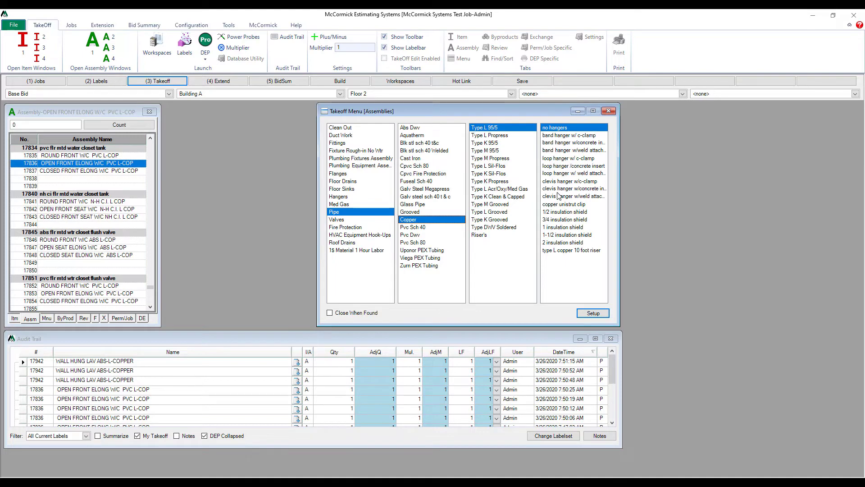
{"action": "left_click", "coordinate": [570, 181]}
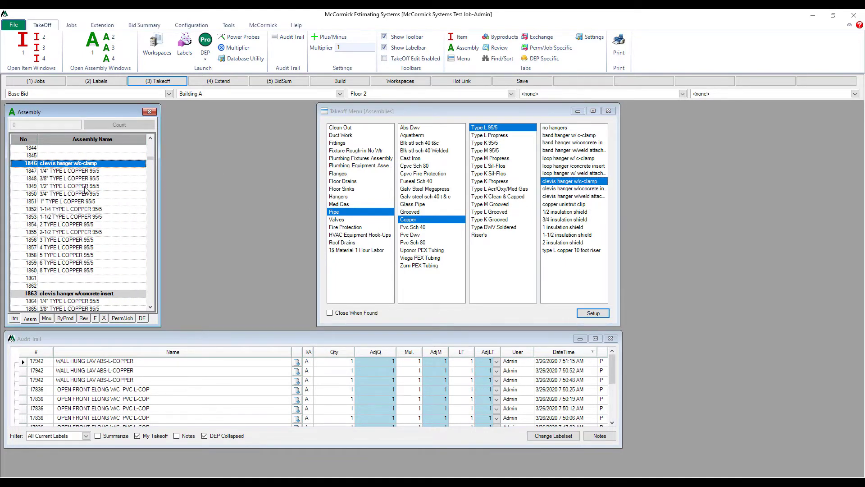
{"action": "left_click", "coordinate": [88, 186]}
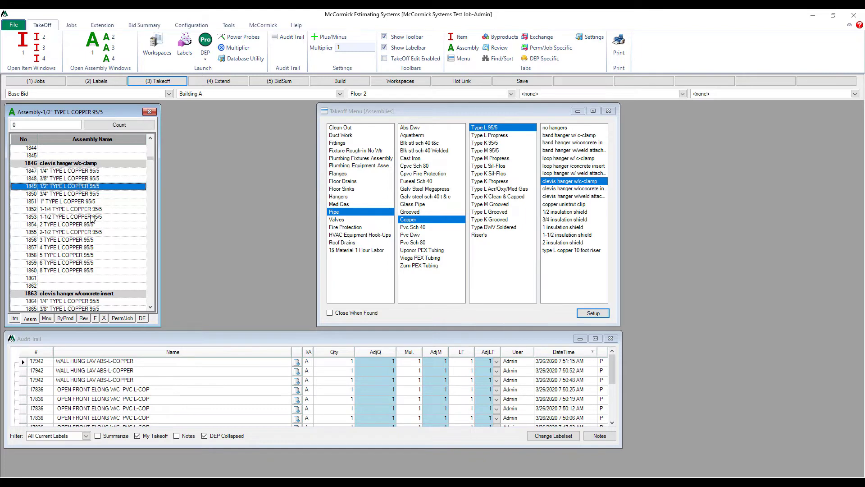
{"action": "left_click", "coordinate": [65, 318]}
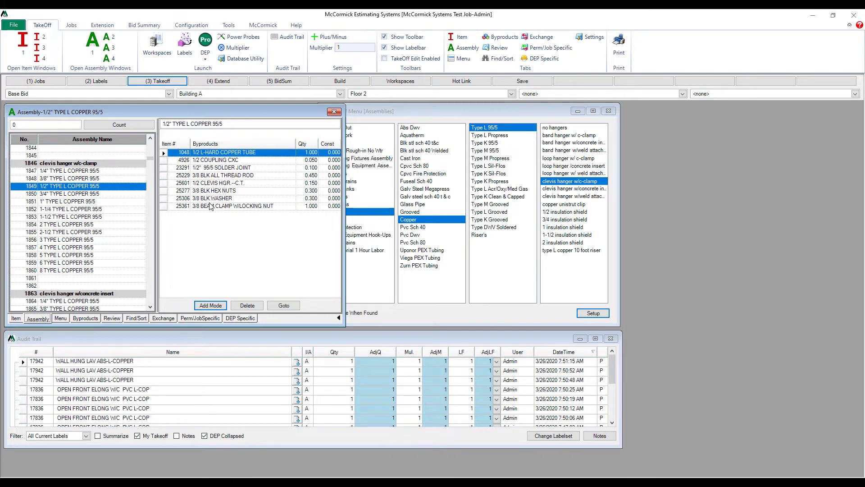
{"action": "left_click", "coordinate": [45, 320]}
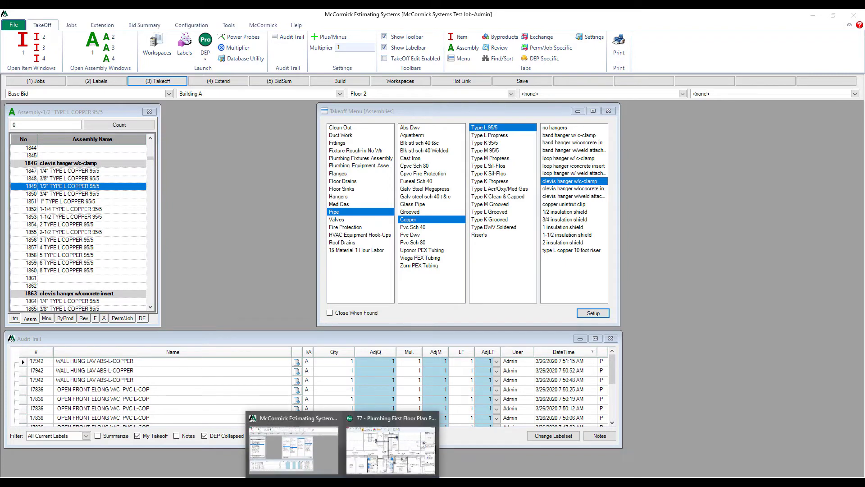
Step: Trace two parallel 1/2" copper runs from the corridor up and across to the S-1 sink
{"action": "left_click", "coordinate": [392, 440]}
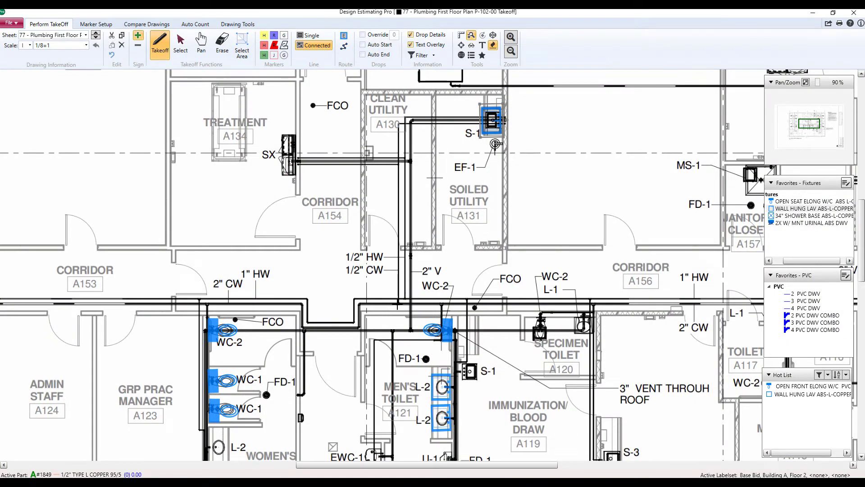
{"action": "left_click", "coordinate": [398, 302]}
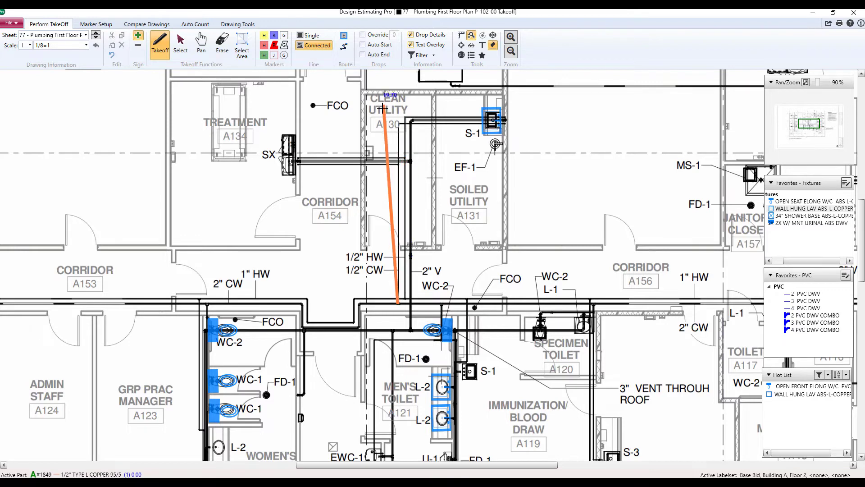
{"action": "left_click", "coordinate": [399, 121]}
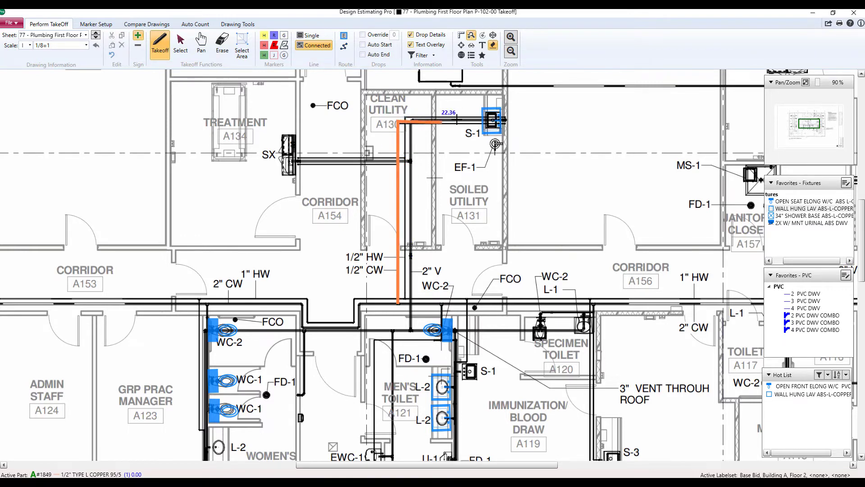
{"action": "left_click", "coordinate": [503, 120]}
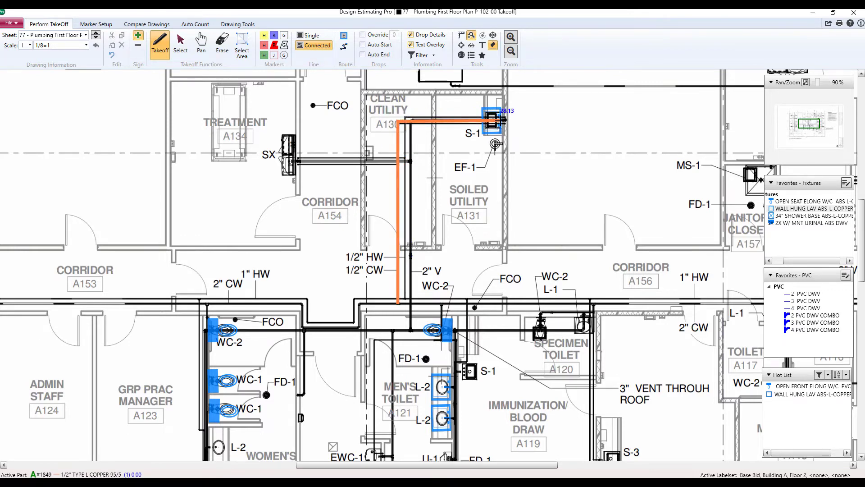
{"action": "double_click", "coordinate": [504, 120]}
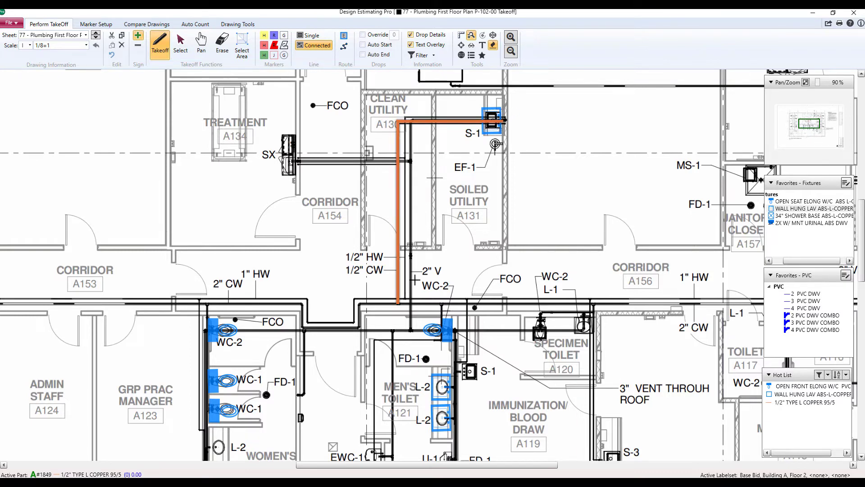
{"action": "left_click", "coordinate": [405, 296]}
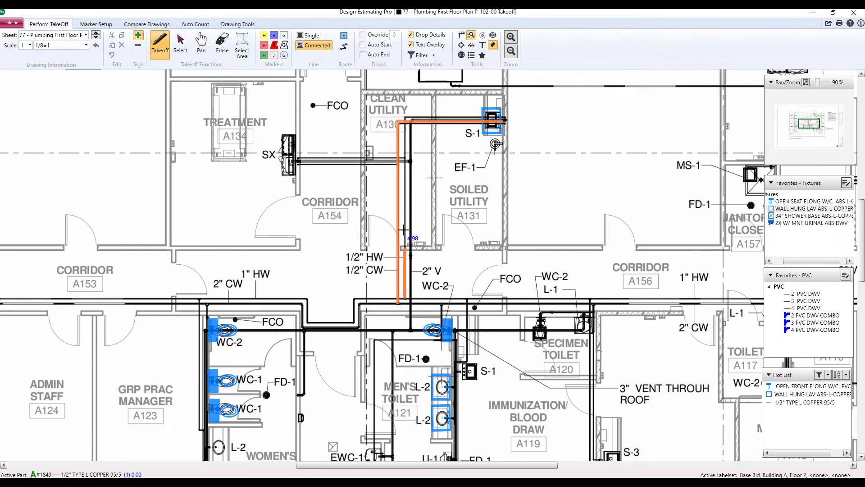
{"action": "left_click", "coordinate": [406, 117]}
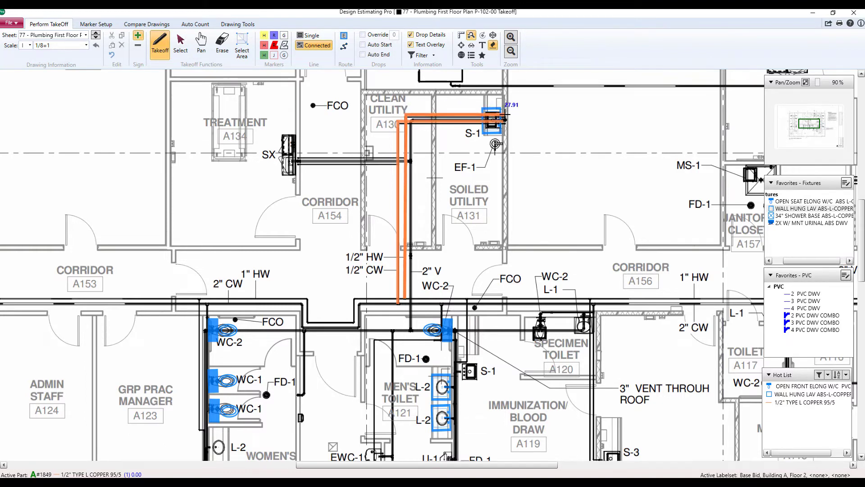
{"action": "double_click", "coordinate": [506, 119]}
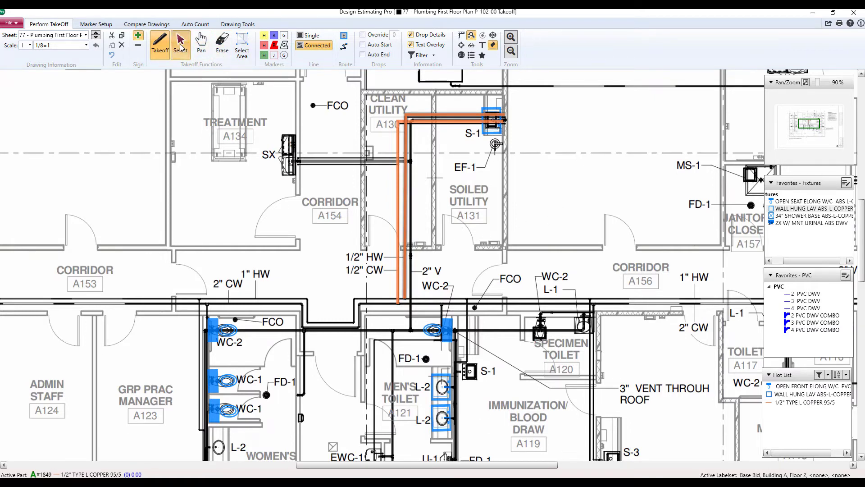
Step: Set the 27.91 copper run's assembly color to red in its Assembly dialog
{"action": "left_click", "coordinate": [181, 45]}
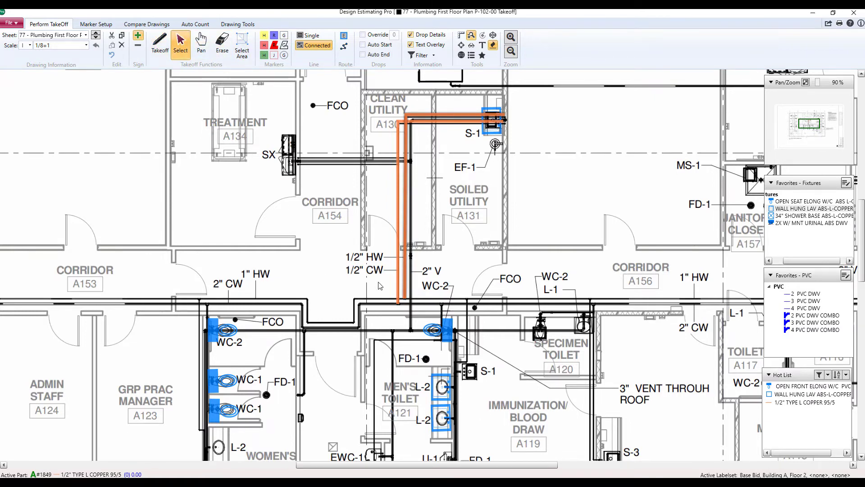
{"action": "double_click", "coordinate": [406, 262]}
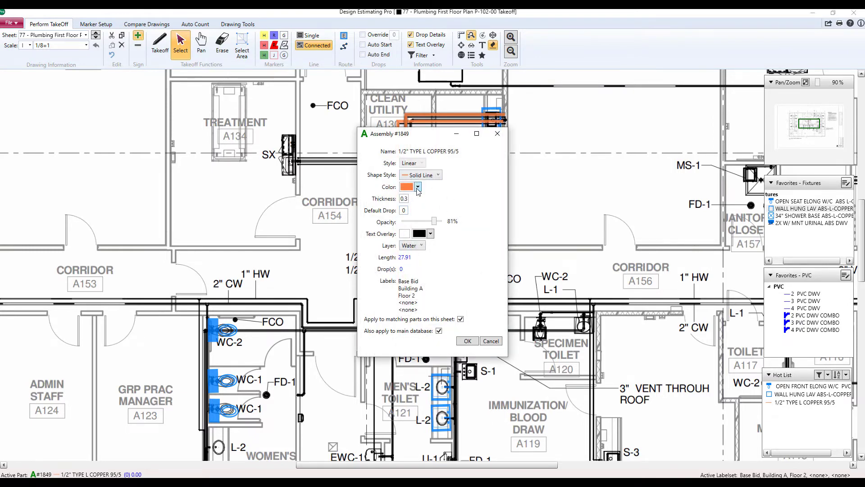
{"action": "left_click", "coordinate": [418, 188]}
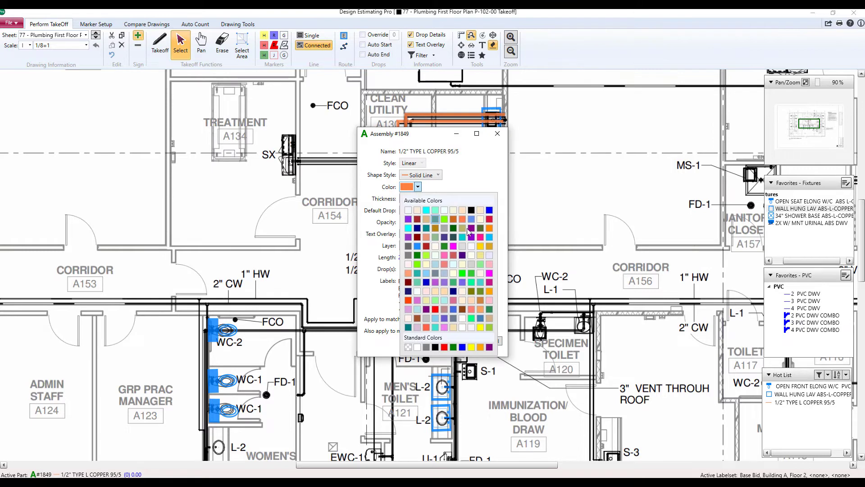
{"action": "left_click", "coordinate": [444, 347]}
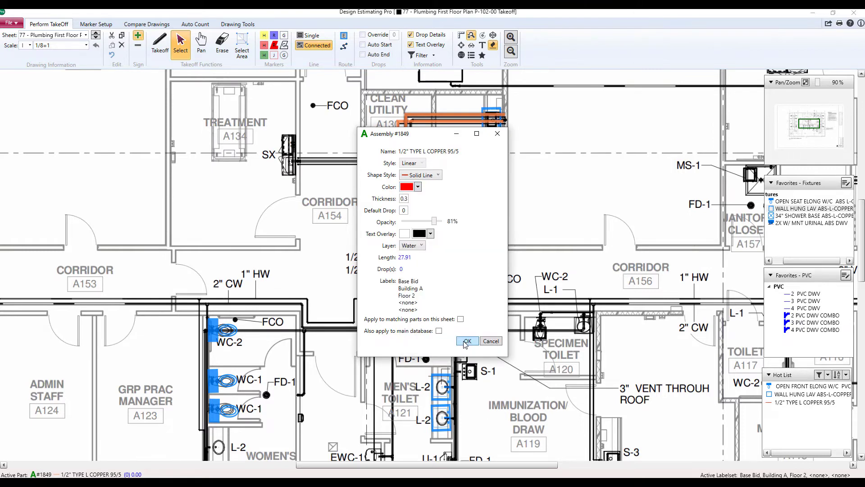
{"action": "scroll", "coordinate": [474, 290], "scroll_direction": "down", "scroll_amount": 2}
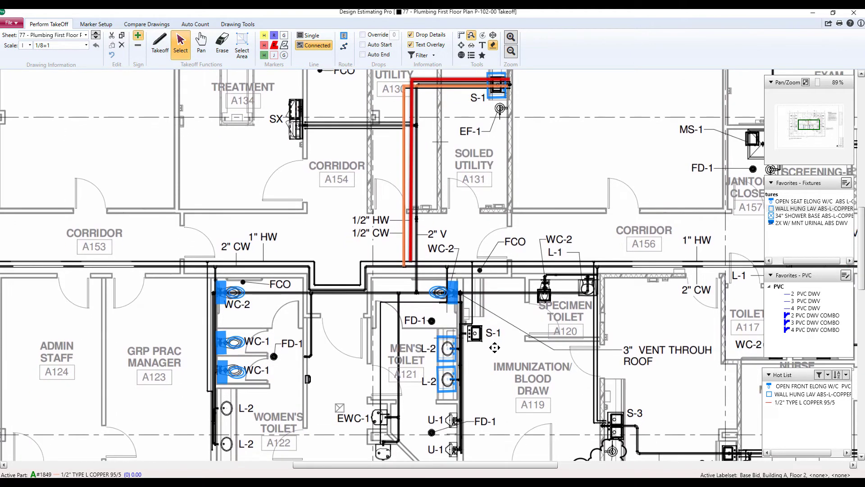
Step: Trace a 3" PVC DWV run from near the EWC-1 fountain up to the utility sink
{"action": "left_click", "coordinate": [807, 300]}
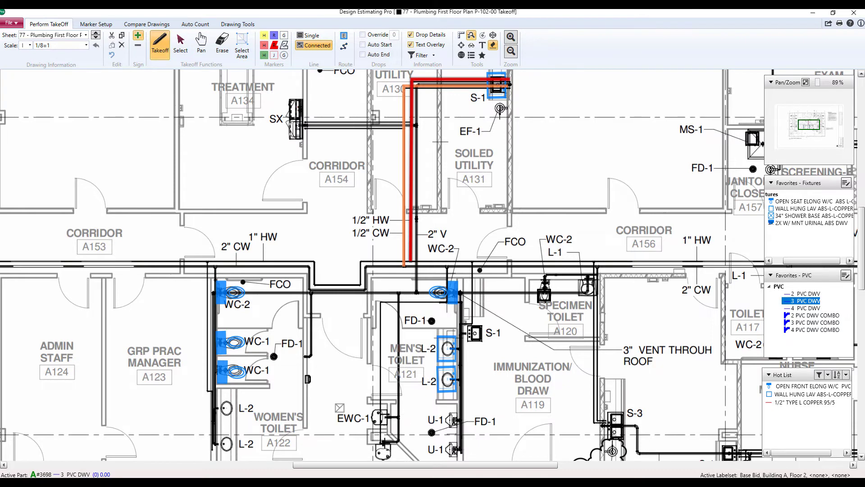
{"action": "left_click", "coordinate": [383, 442]}
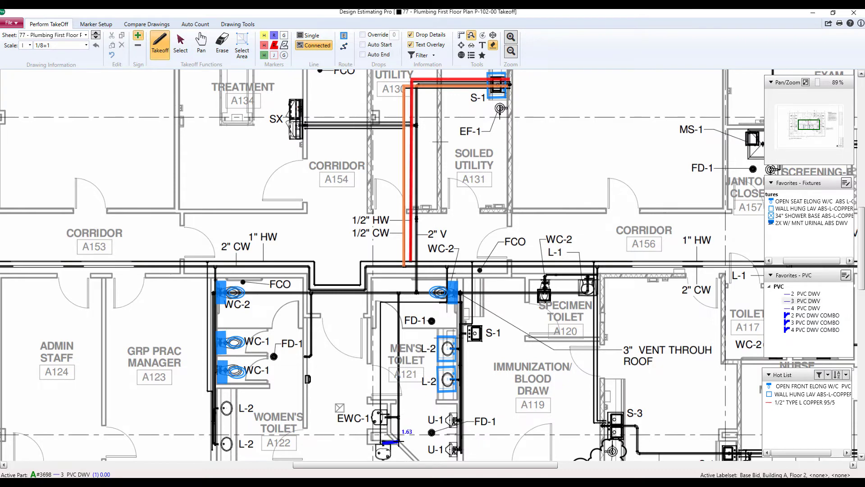
{"action": "left_click", "coordinate": [399, 441]}
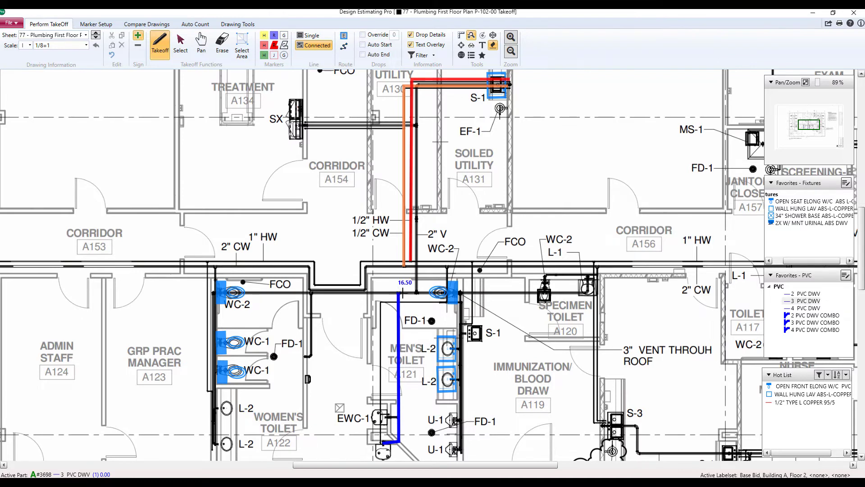
{"action": "left_click", "coordinate": [399, 292]}
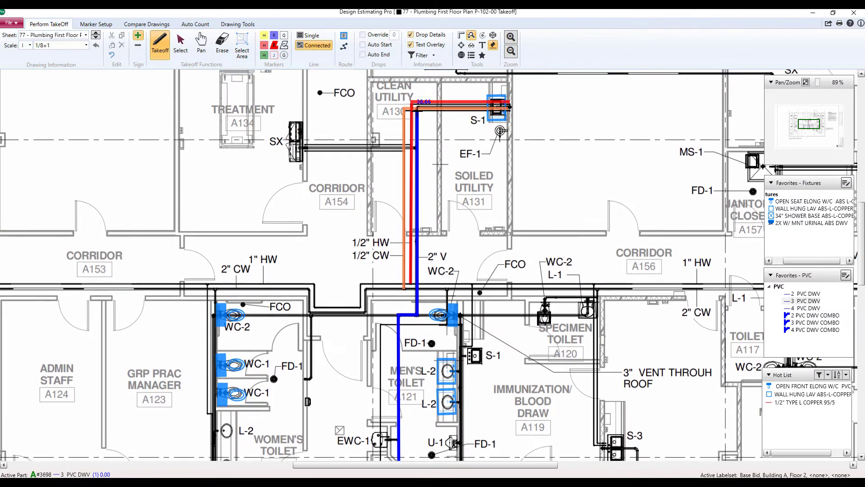
{"action": "scroll", "coordinate": [510, 107], "scroll_direction": "up", "scroll_amount": 3}
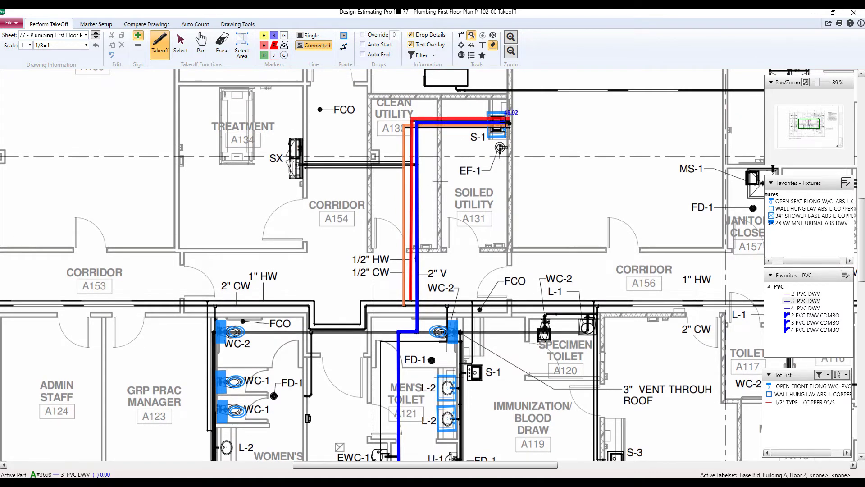
{"action": "double_click", "coordinate": [510, 122]}
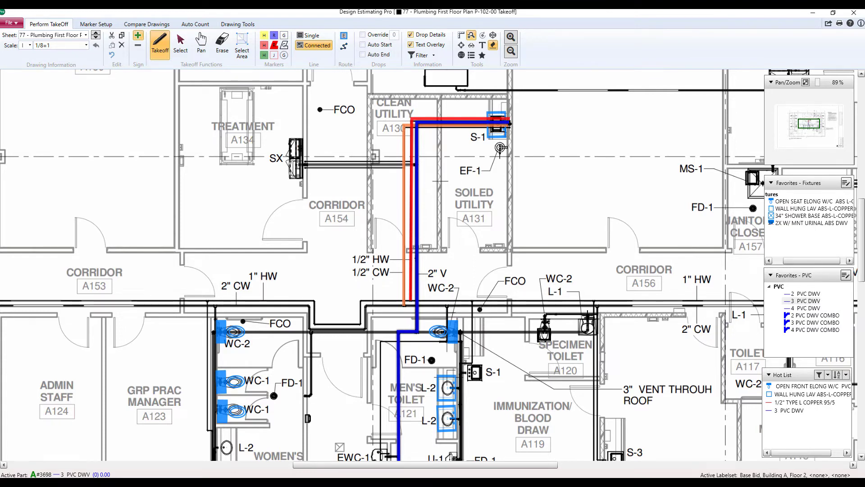
Step: Trace a 3" PVC waste run from the L-1 lavatory around the corridor corner to WC-2
{"action": "left_click", "coordinate": [588, 317]}
{"action": "left_click", "coordinate": [587, 332]}
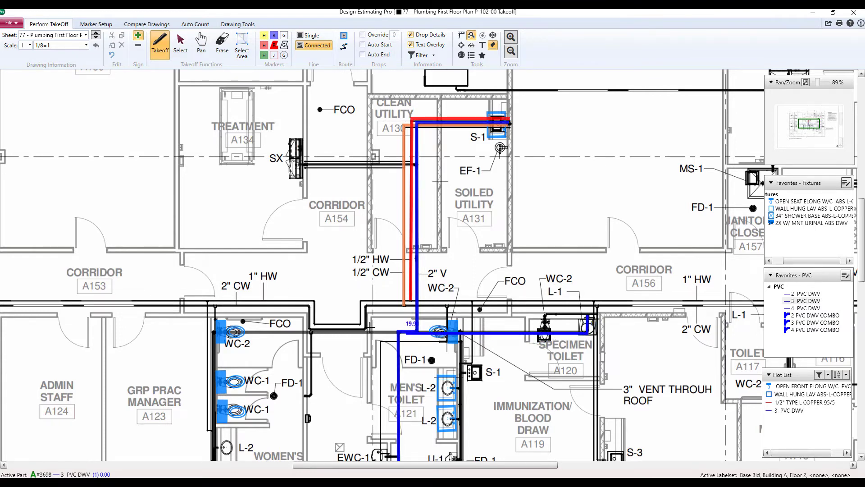
{"action": "left_click", "coordinate": [215, 332]}
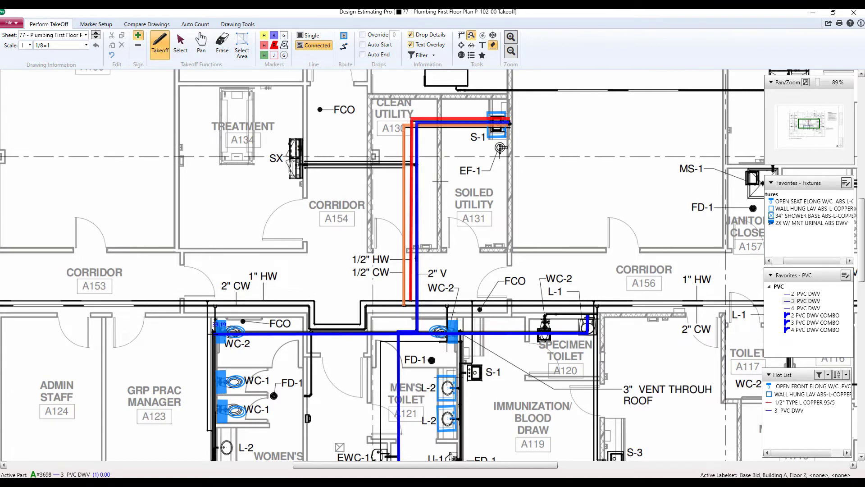
{"action": "scroll", "coordinate": [433, 330], "scroll_direction": "down", "scroll_amount": 1}
{"action": "scroll", "coordinate": [433, 330], "scroll_direction": "down", "scroll_amount": 1}
{"action": "scroll", "coordinate": [431, 329], "scroll_direction": "down", "scroll_amount": 1}
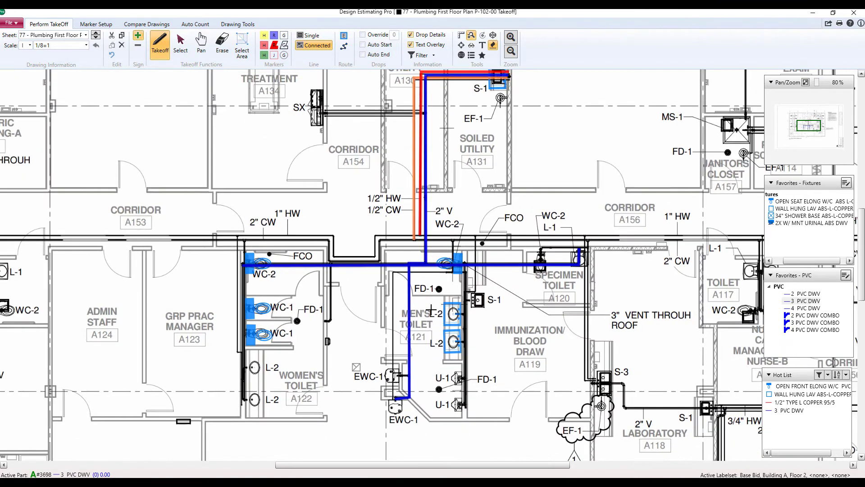
{"action": "scroll", "coordinate": [427, 328], "scroll_direction": "down", "scroll_amount": 1}
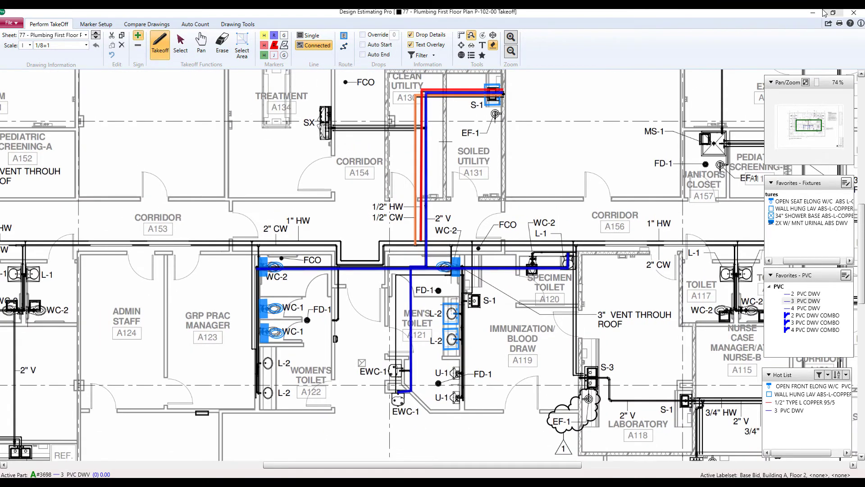
Step: Confirm the 3" PVC DWV runs (39.19, 48.47) in the audit trail, then zoom to Behavioral Health
{"action": "left_click", "coordinate": [813, 12]}
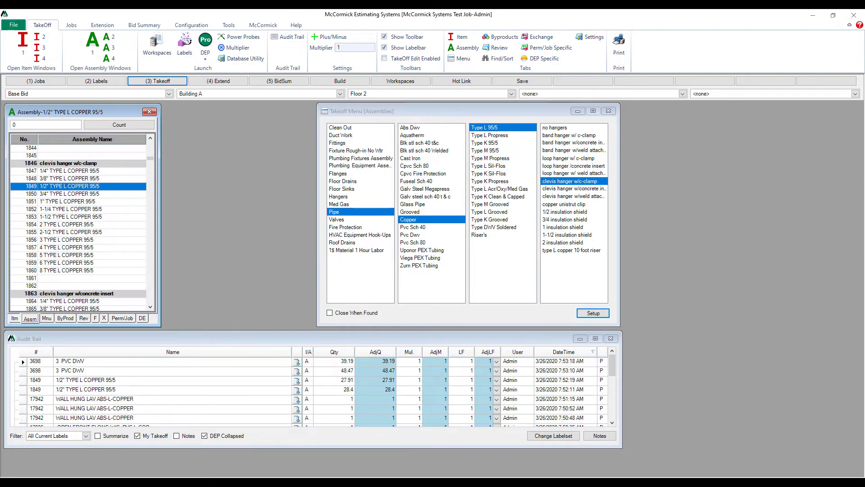
{"action": "left_click", "coordinate": [363, 449]}
{"action": "scroll", "coordinate": [231, 170], "scroll_direction": "down", "scroll_amount": 5}
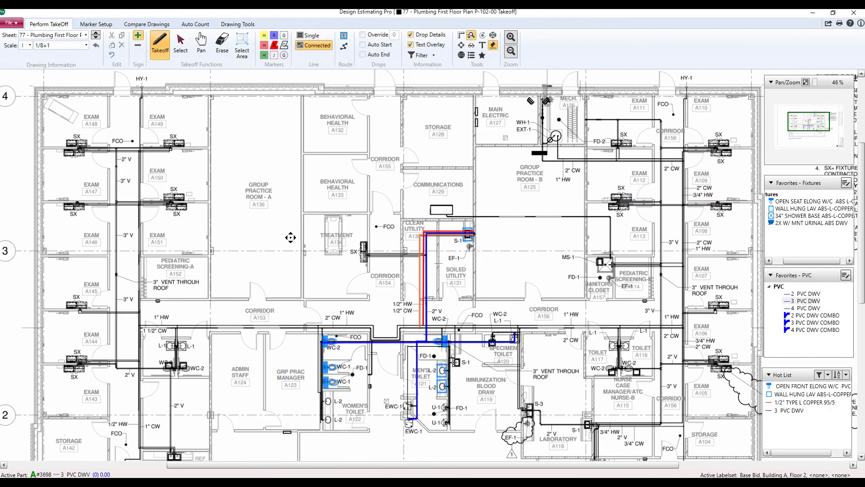
{"action": "scroll", "coordinate": [344, 235], "scroll_direction": "up", "scroll_amount": 3}
{"action": "scroll", "coordinate": [360, 217], "scroll_direction": "up", "scroll_amount": 3}
{"action": "scroll", "coordinate": [388, 193], "scroll_direction": "up", "scroll_amount": 2}
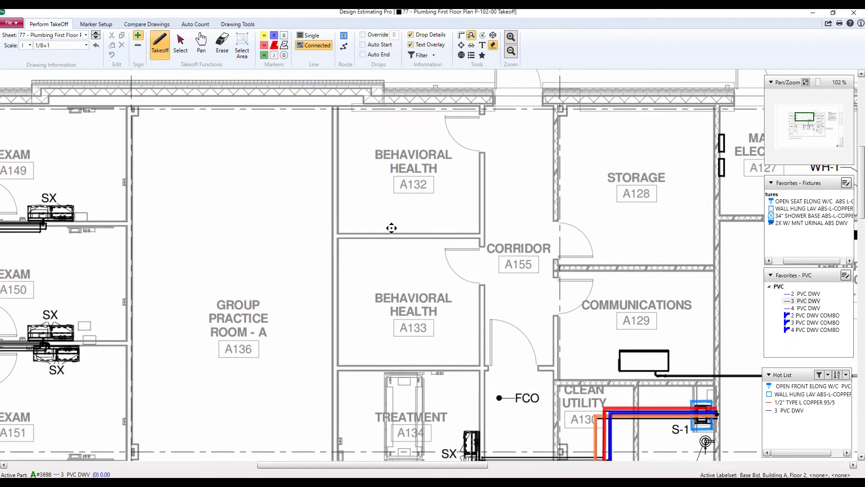
Step: Place an elongated open-seat toilet and a quarter-turned wall-hung lav in room A132
{"action": "left_click_drag", "start_coordinate": [388, 193], "coordinate": [398, 270]}
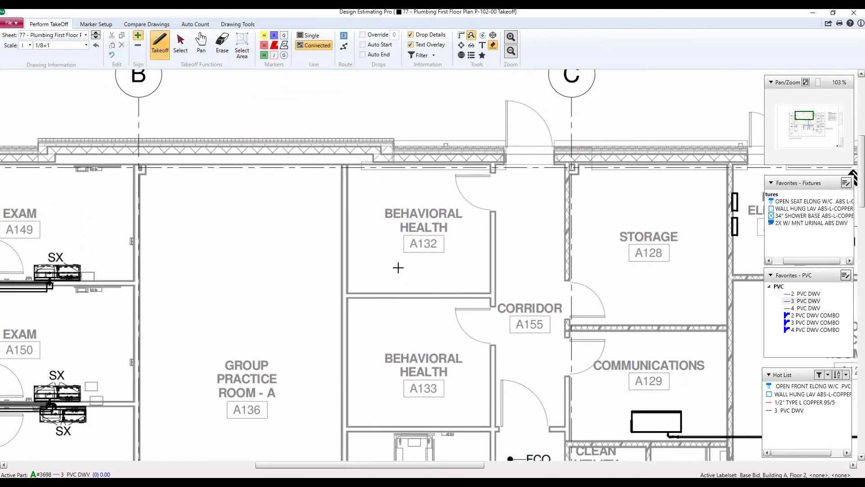
{"action": "left_click", "coordinate": [789, 203]}
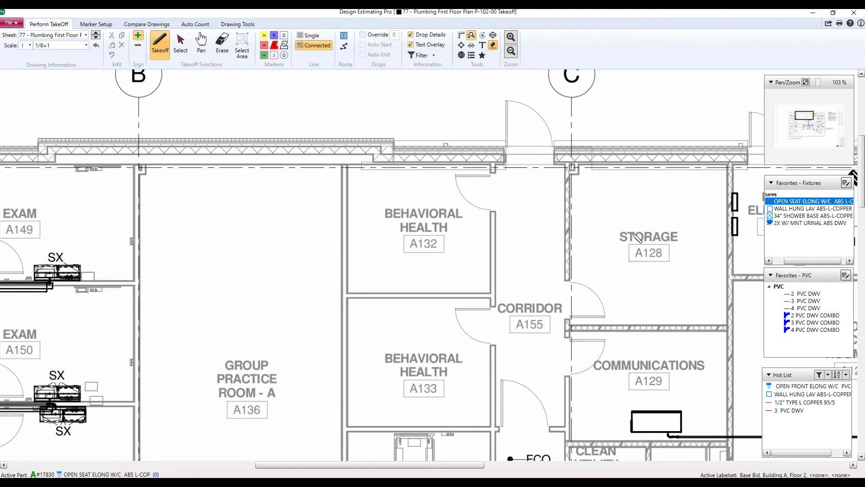
{"action": "left_click", "coordinate": [370, 189]}
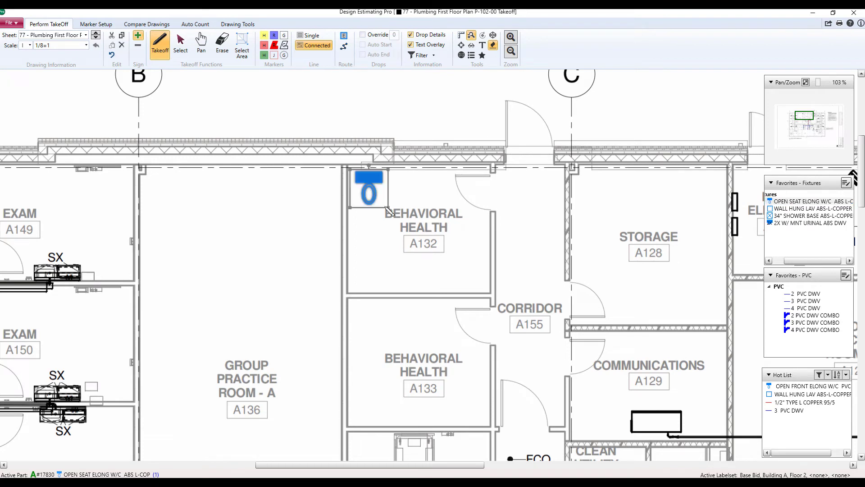
{"action": "left_click", "coordinate": [788, 209]}
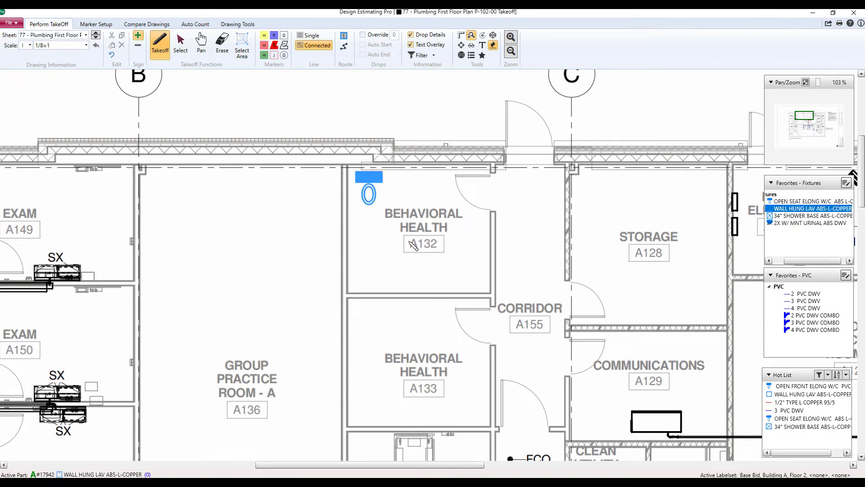
{"action": "left_click", "coordinate": [369, 233]}
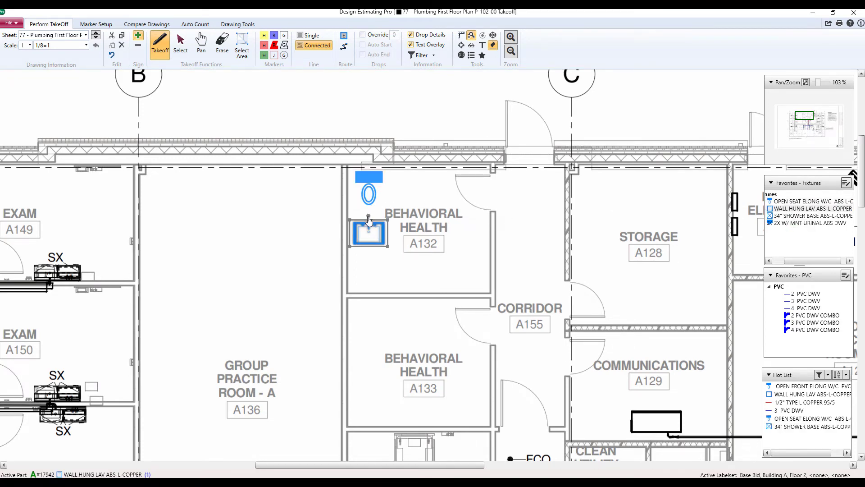
{"action": "left_click_drag", "start_coordinate": [368, 216], "coordinate": [352, 233]}
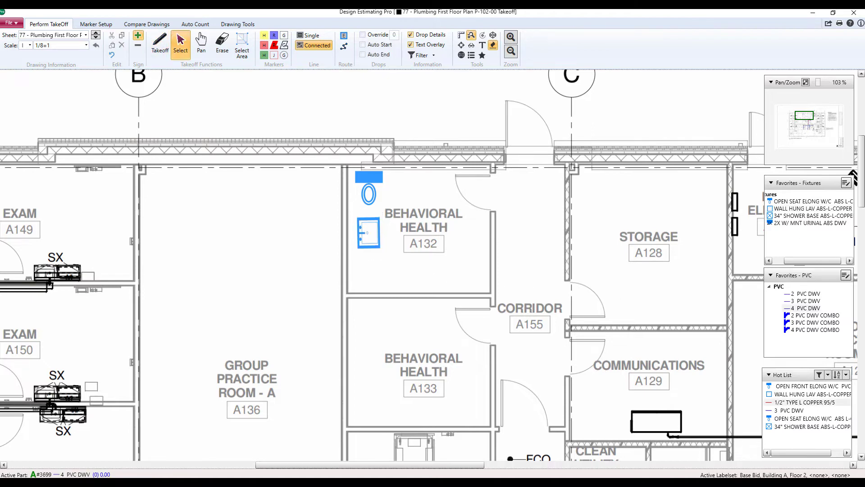
Step: Run a 4" PVC DWV drain from the A132 toilet down along the wall
{"action": "left_click", "coordinate": [806, 307]}
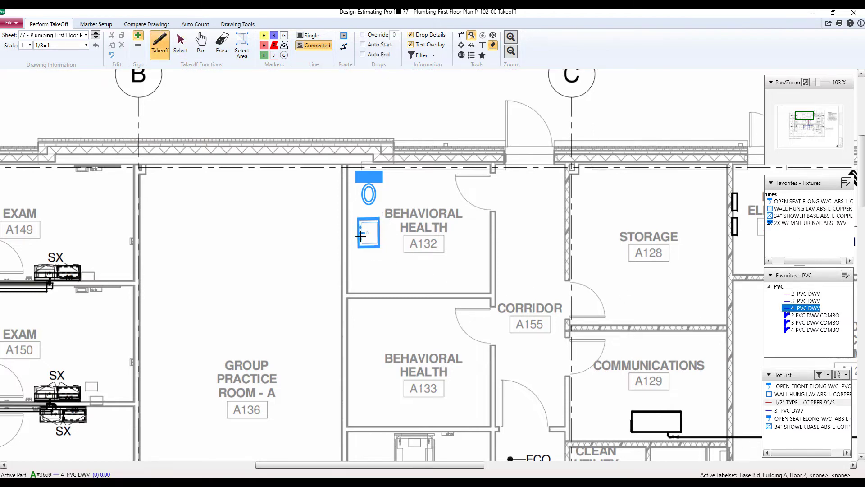
{"action": "left_click", "coordinate": [369, 171]}
{"action": "left_click", "coordinate": [343, 168]}
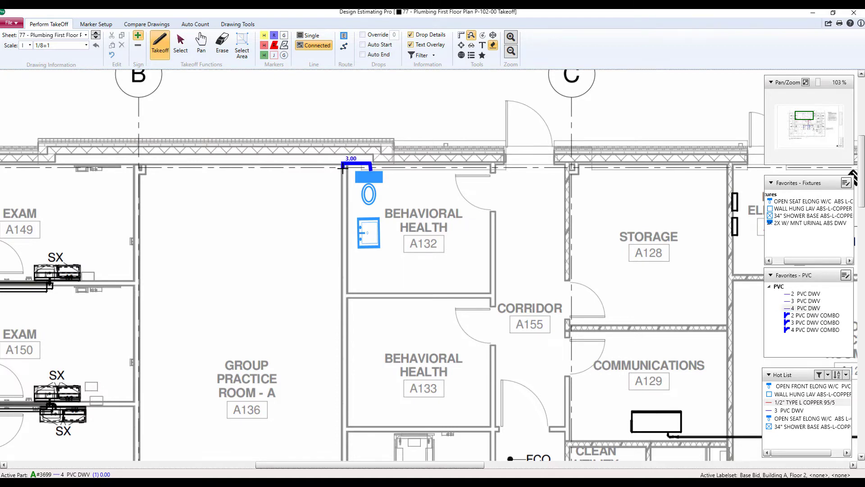
{"action": "double_click", "coordinate": [343, 454]}
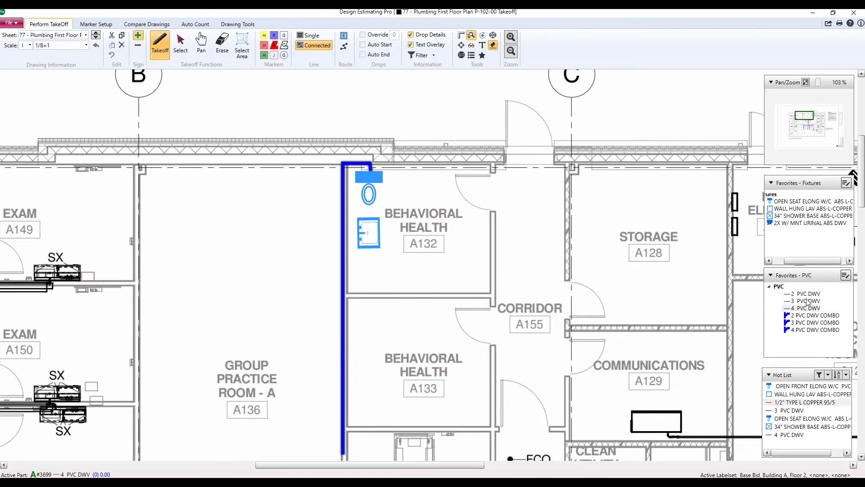
Step: Add a 3" PVC DWV branch from the lav to the drain with a combo fitting
{"action": "left_click", "coordinate": [808, 301]}
{"action": "left_click", "coordinate": [358, 233]}
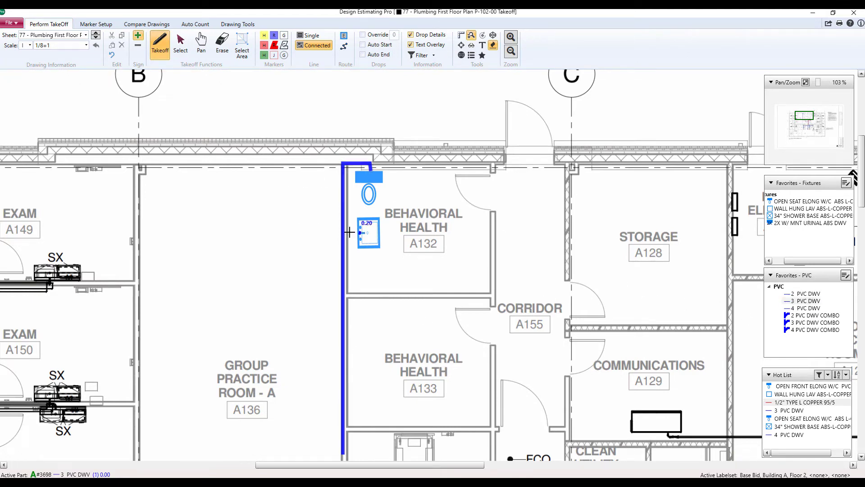
{"action": "double_click", "coordinate": [343, 233]}
{"action": "left_click", "coordinate": [815, 322]}
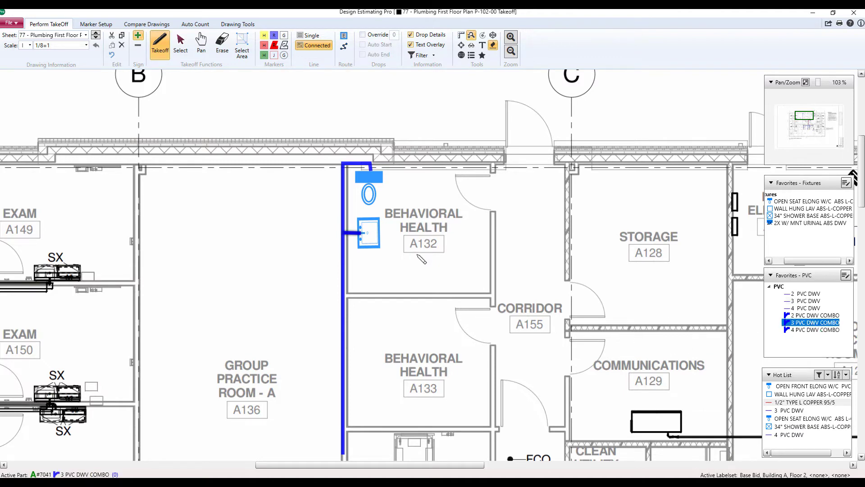
{"action": "left_click", "coordinate": [345, 233]}
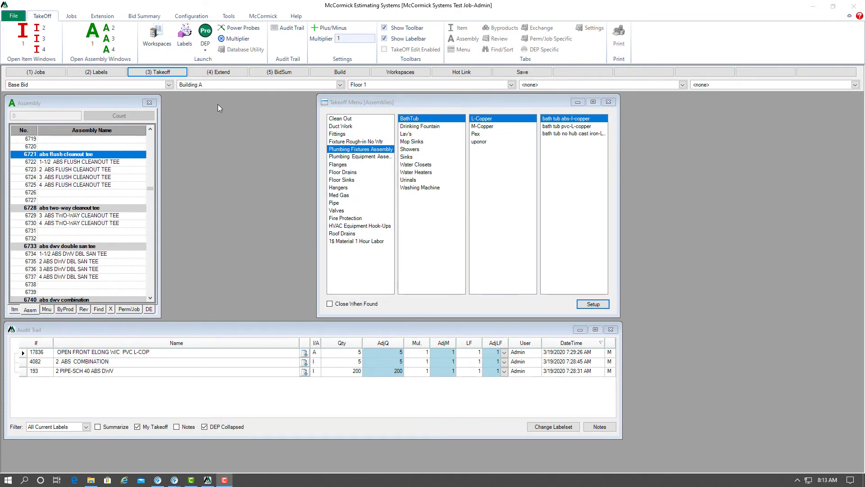
{"action": "left_click", "coordinate": [220, 72]}
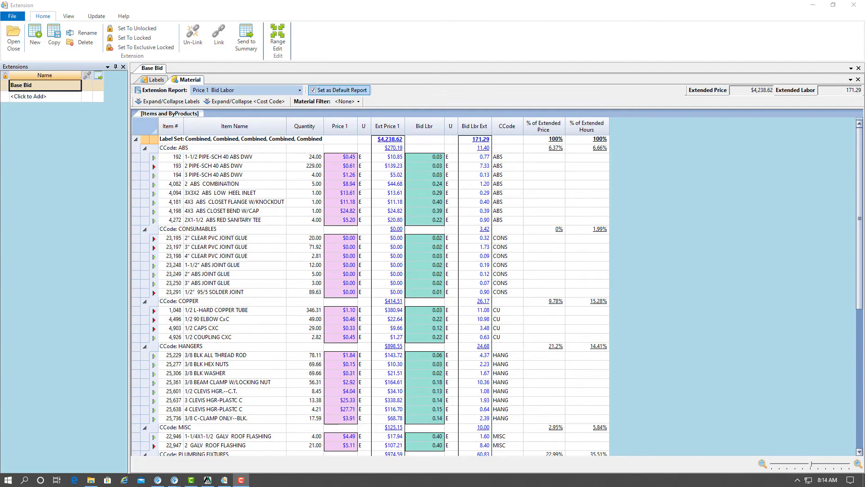